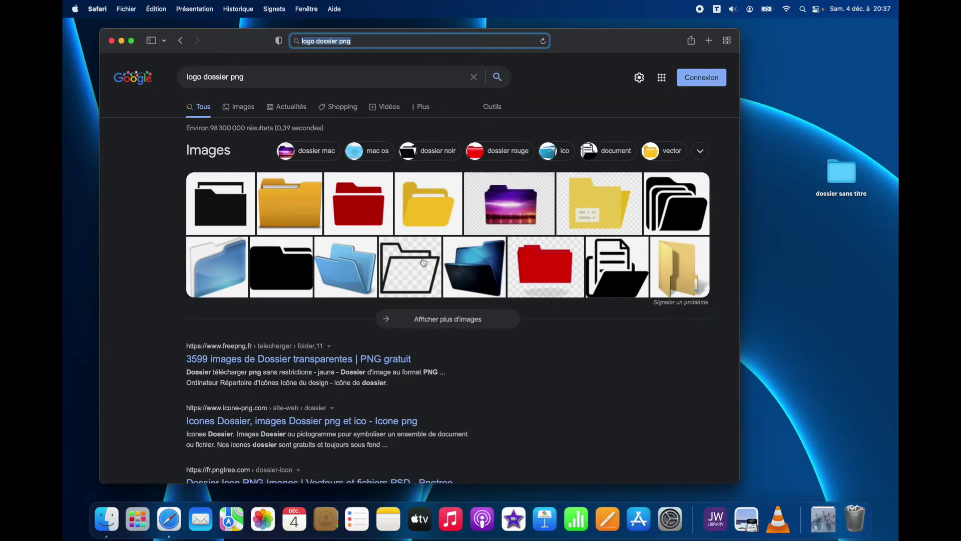
Save the black outlined open-folder picture from the Google image results for "logo dossier png" to the desktop
drag(411, 264, 803, 264)
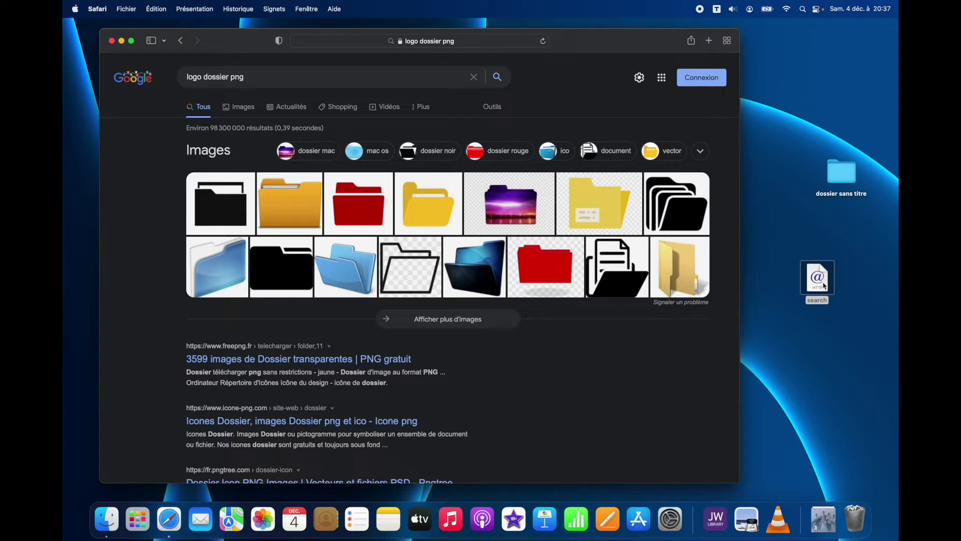
drag(819, 279, 856, 518)
click(245, 111)
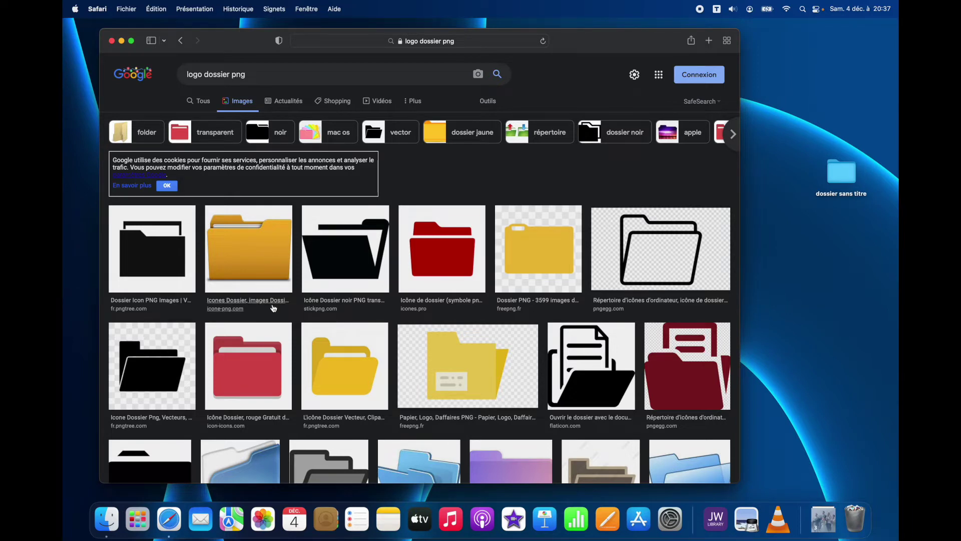
scroll(428, 314, down, 3)
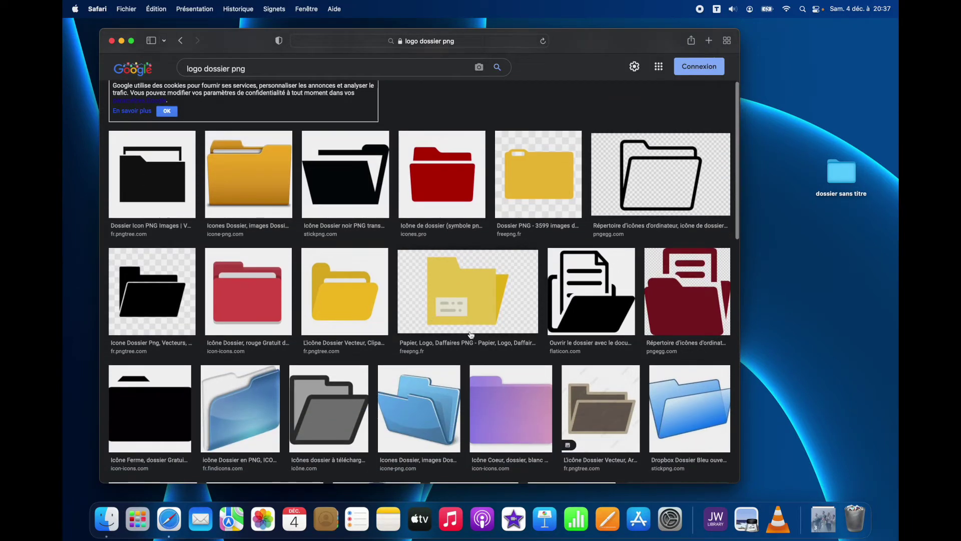
scroll(525, 350, up, 3)
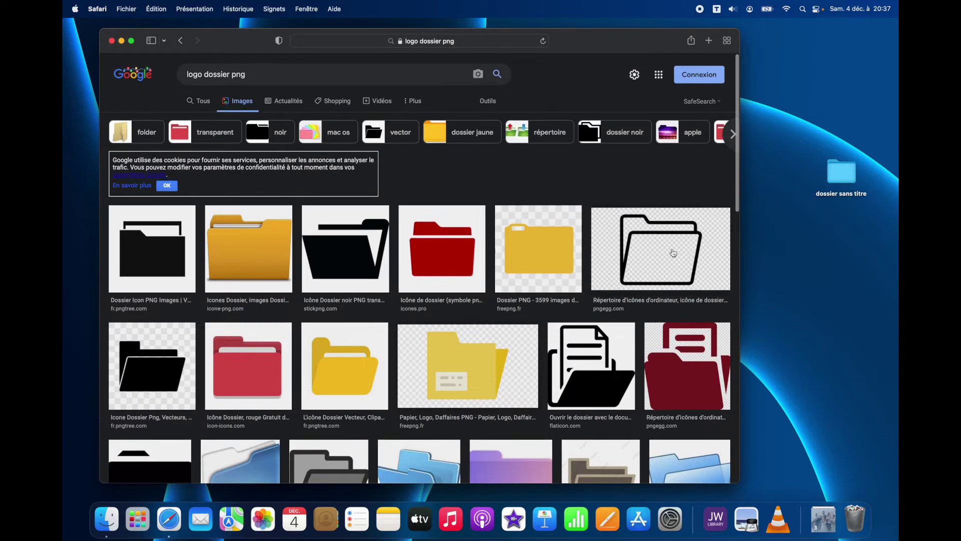
drag(674, 253, 801, 268)
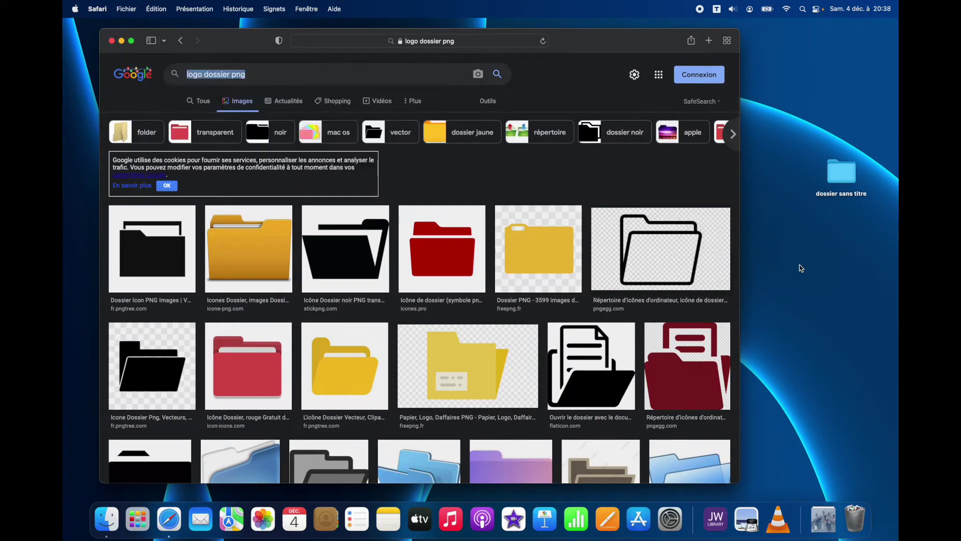
Save the orange folder picture from icone-png.com to the desktop and close the browser window
scroll(435, 288, down, 3)
scroll(320, 263, down, 4)
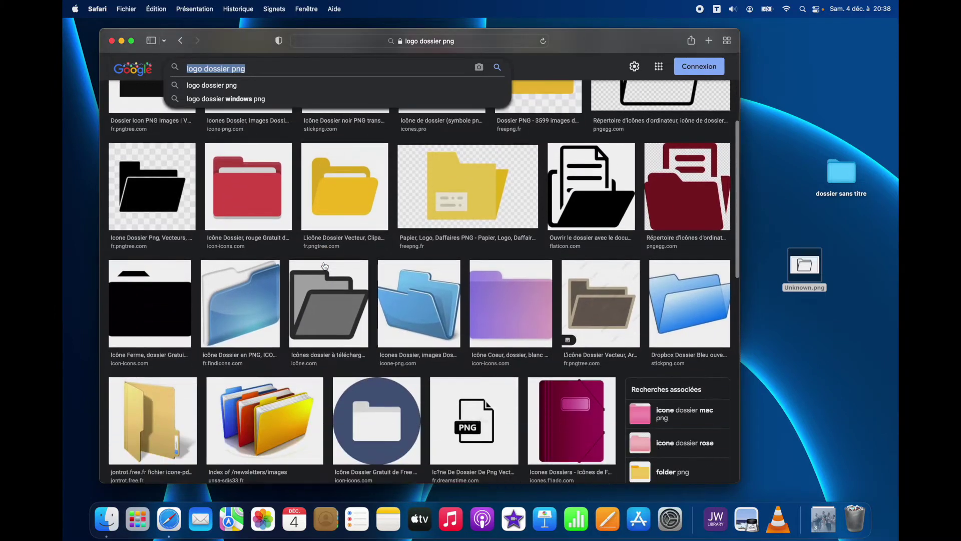
scroll(325, 265, up, 5)
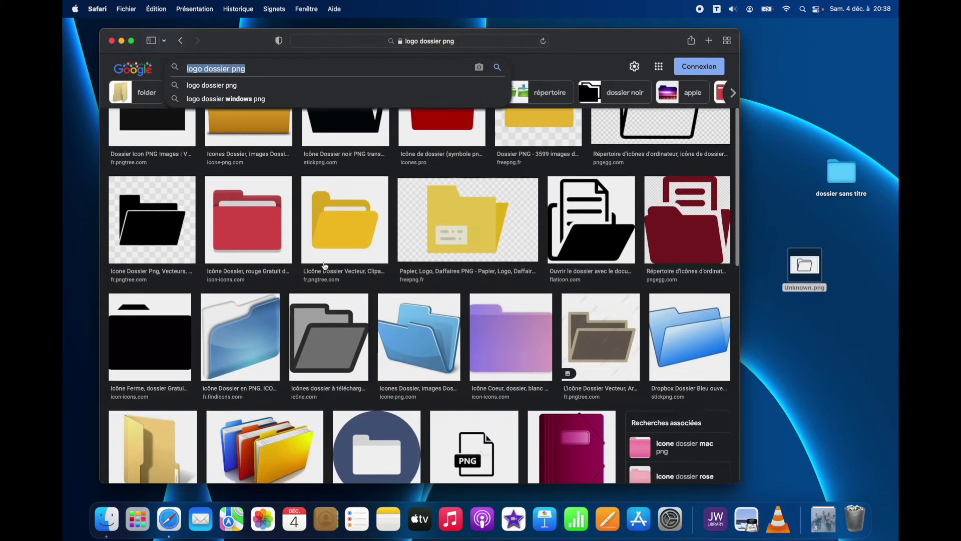
scroll(326, 266, down, 2)
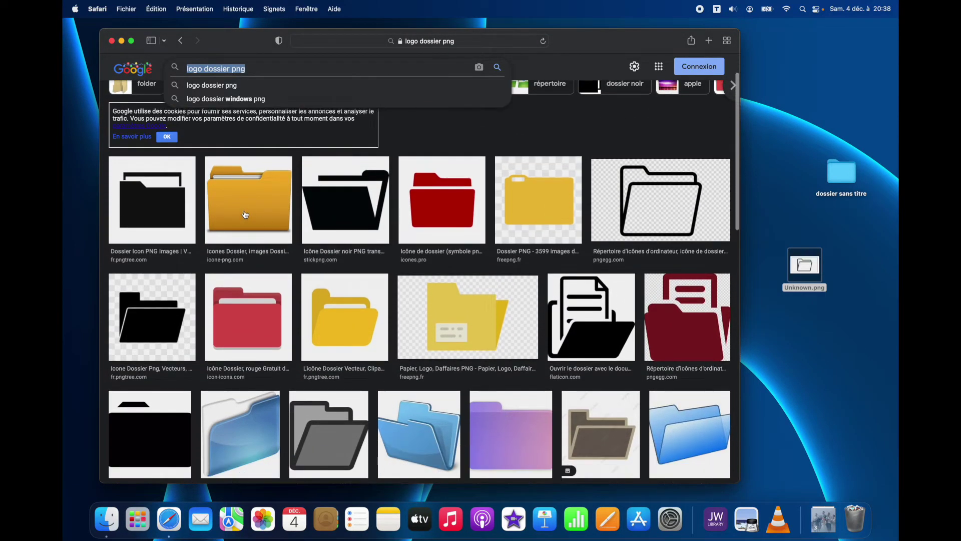
click(263, 209)
drag(262, 208, 791, 349)
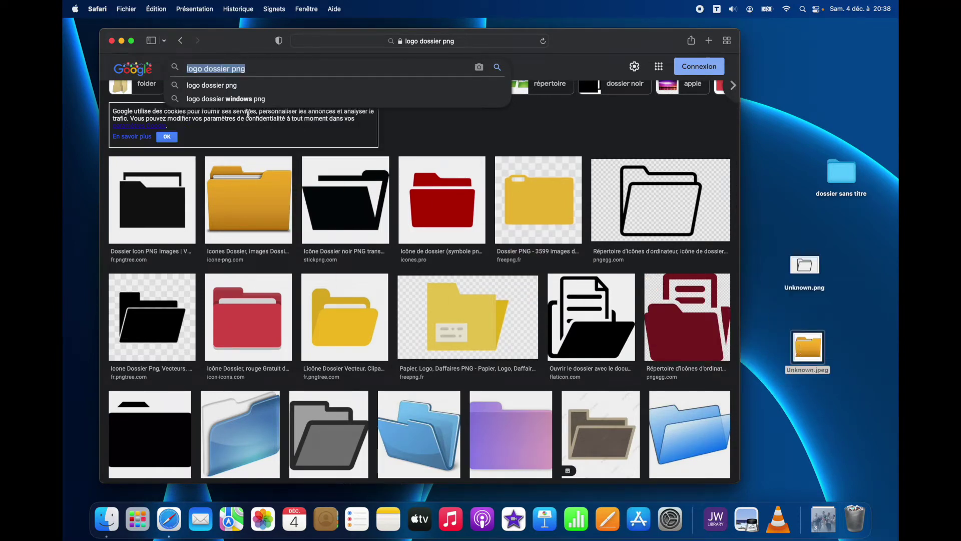
click(111, 40)
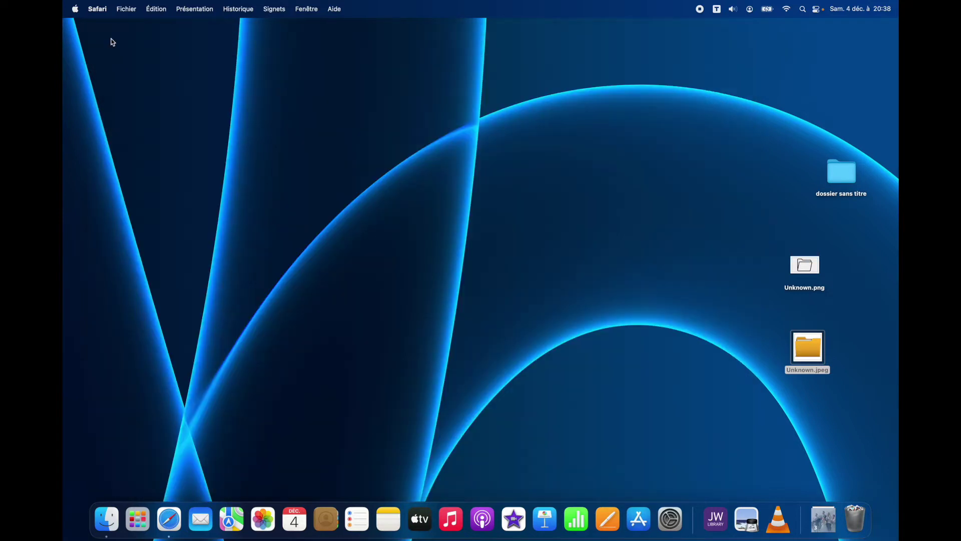
Open the information window for the desktop folder "dossier sans titre"
click(844, 178)
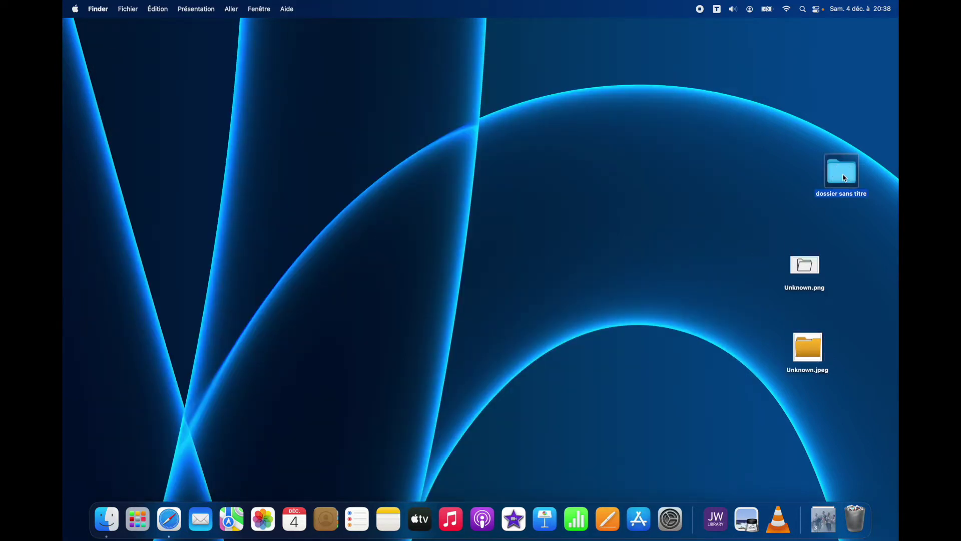
right_click(844, 178)
click(772, 209)
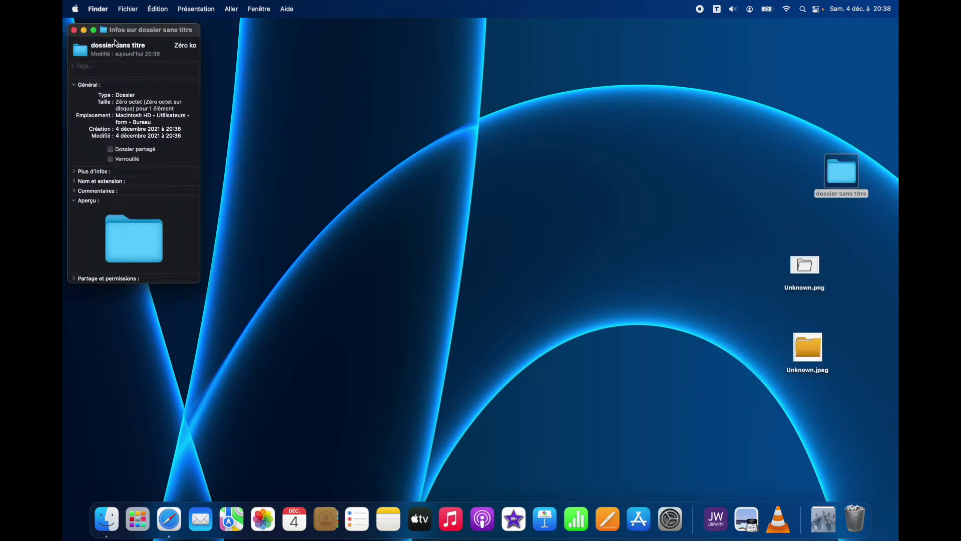
Open Unknown.png from the desktop in Preview, move its window clear of the folder information, and copy the image
click(822, 240)
double_click(811, 268)
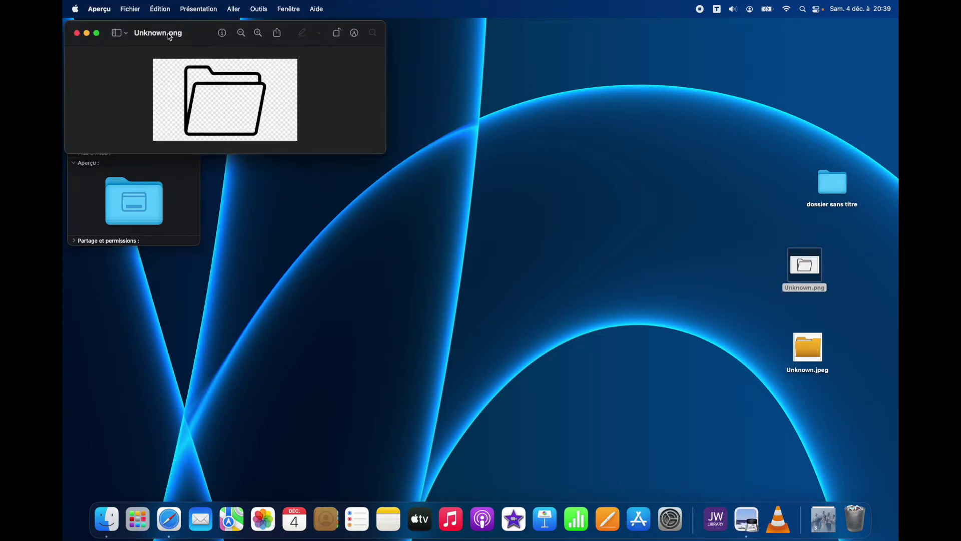
drag(197, 30, 445, 176)
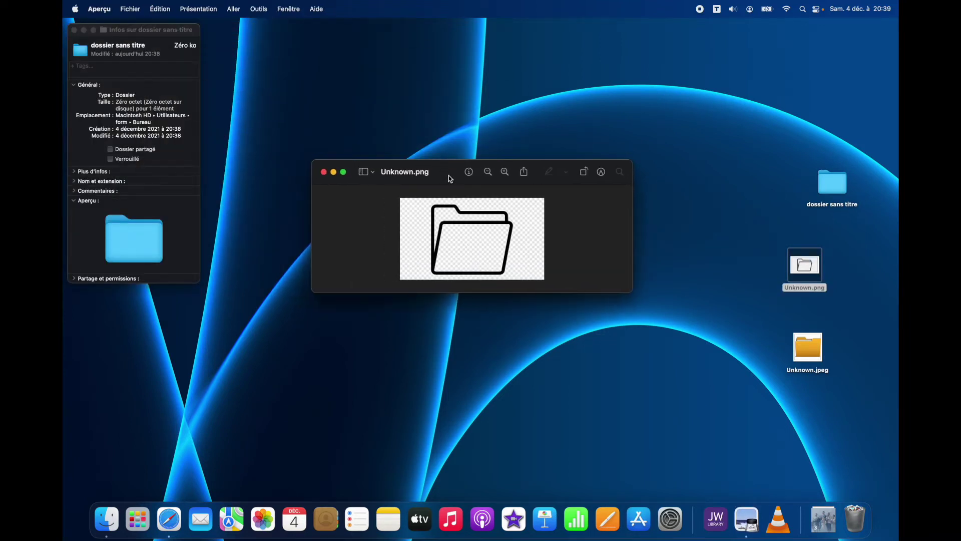
click(162, 9)
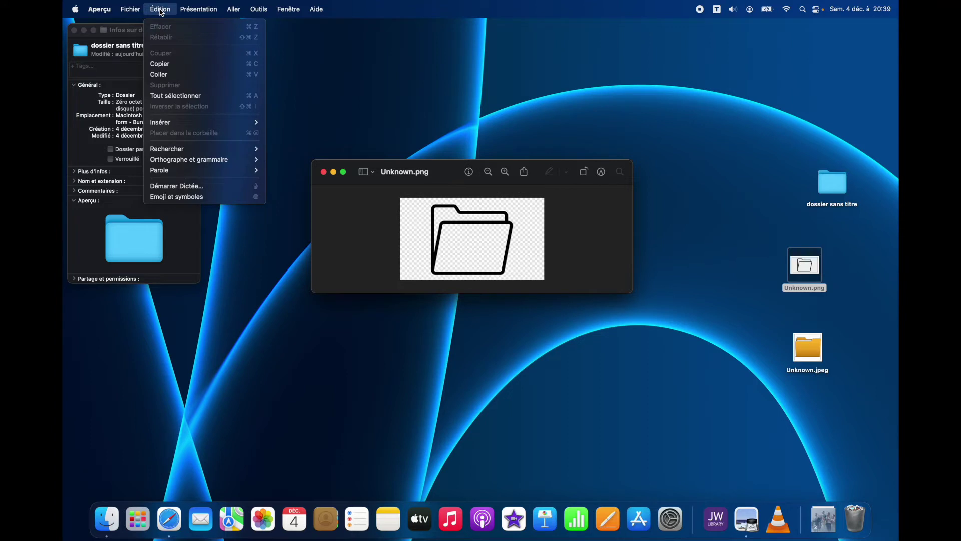
click(160, 63)
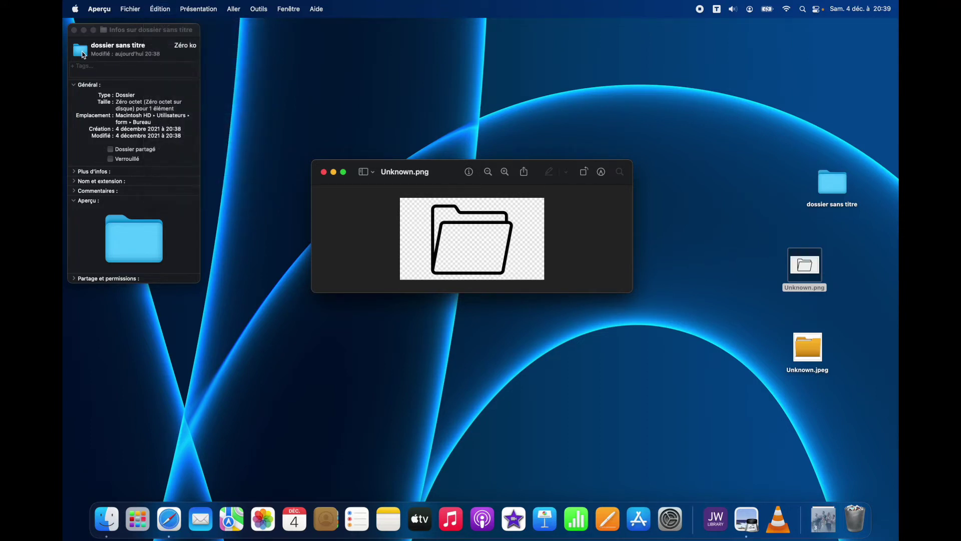
Paste the copied outline image over the small folder icon in the "dossier sans titre" information window
click(85, 55)
click(83, 55)
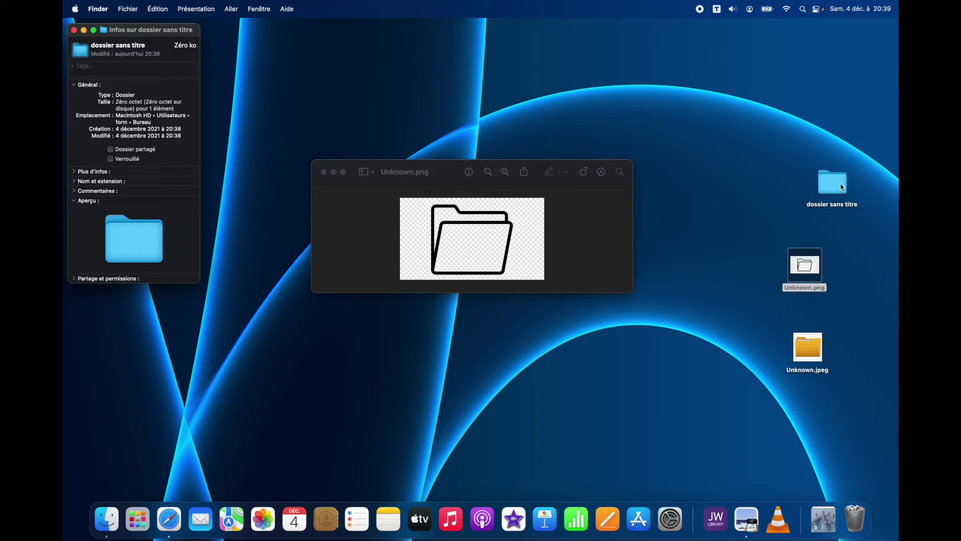
click(159, 9)
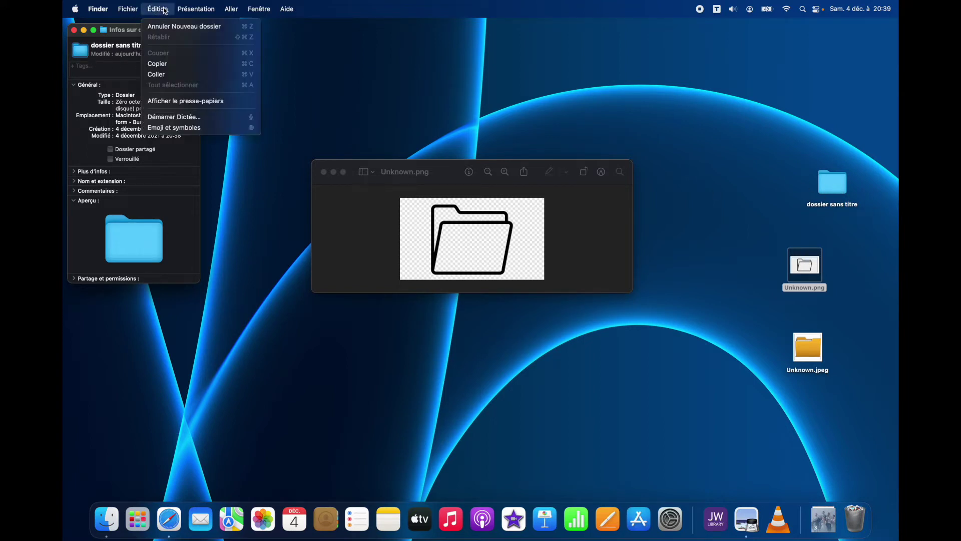
click(179, 75)
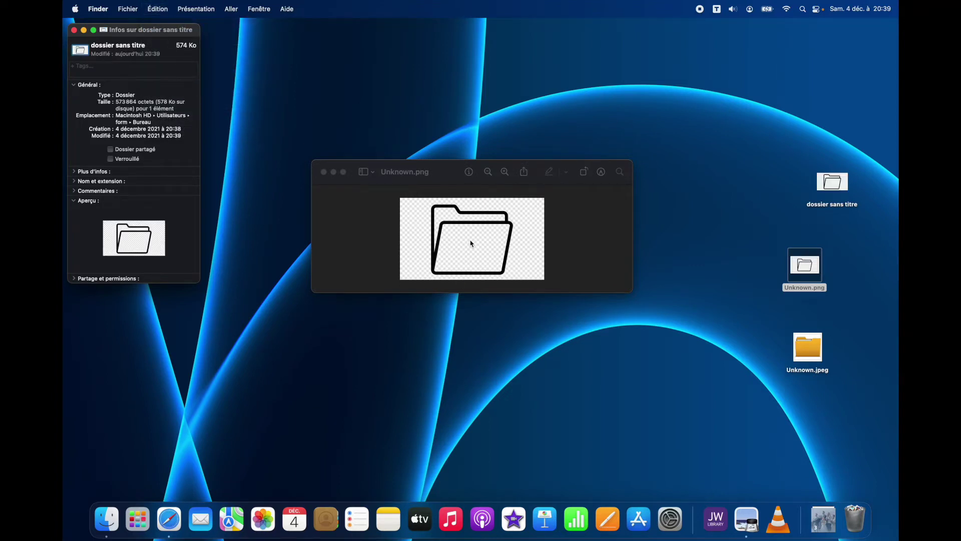
click(860, 233)
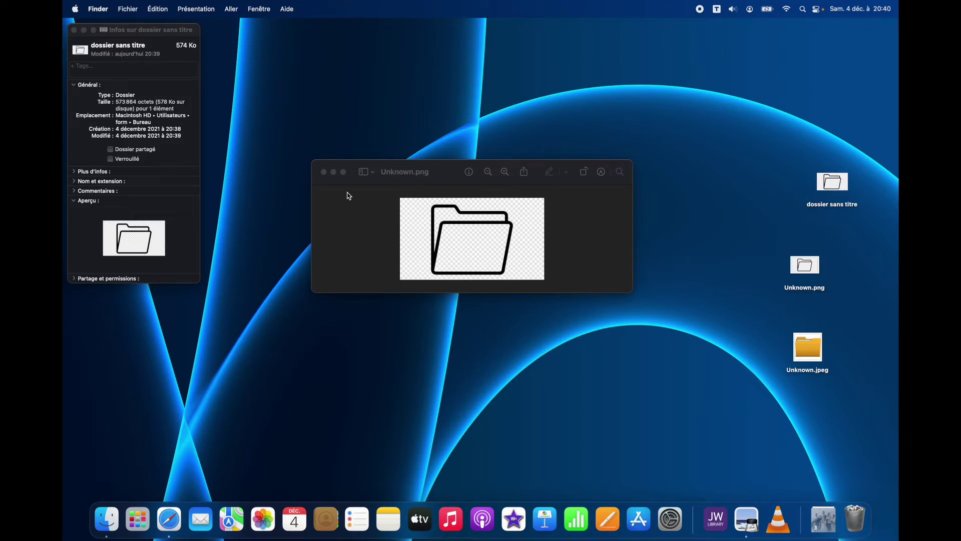
Close the Unknown.png preview, open Unknown.jpeg beside the information window, and copy its orange folder image
click(324, 172)
double_click(804, 347)
drag(210, 35, 526, 175)
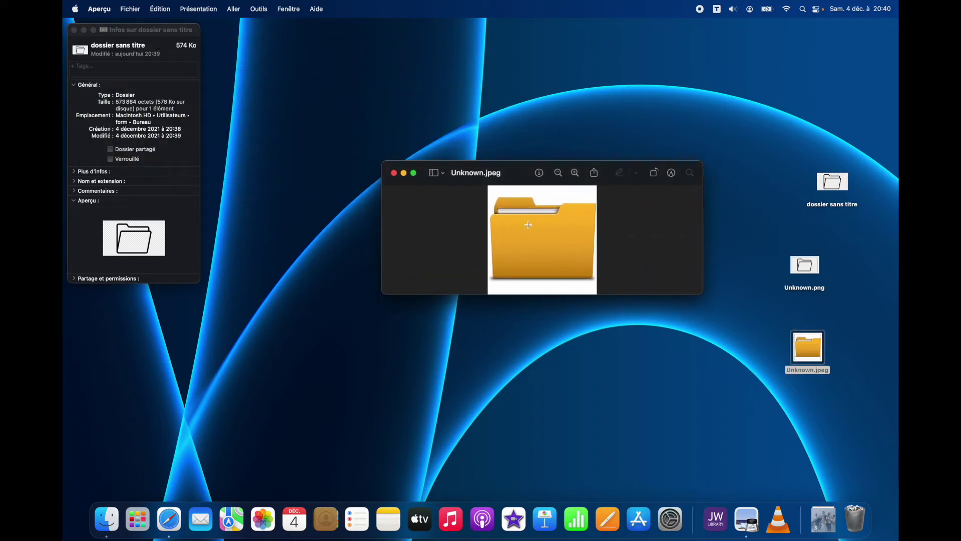
click(165, 10)
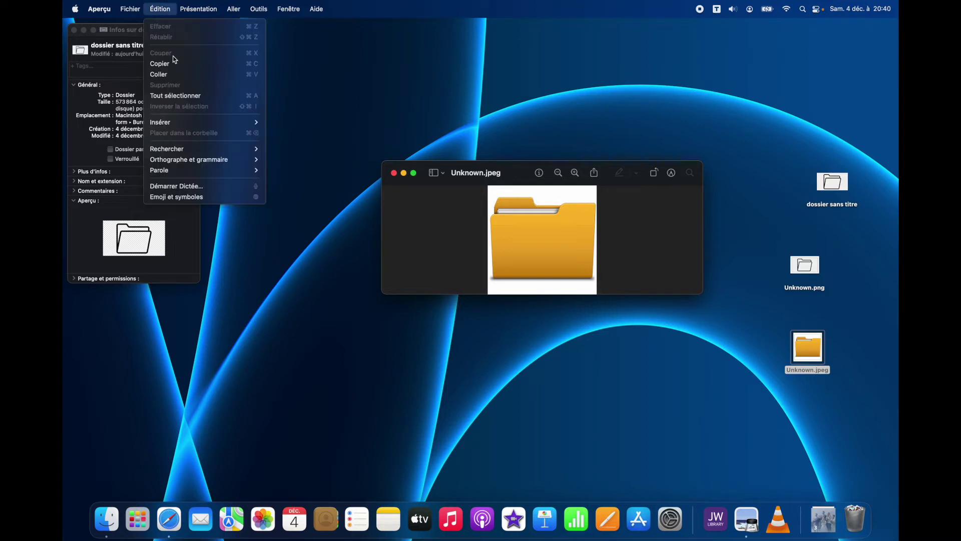
click(175, 63)
Replace the icon of "dossier sans titre" with the copied orange folder image
click(80, 53)
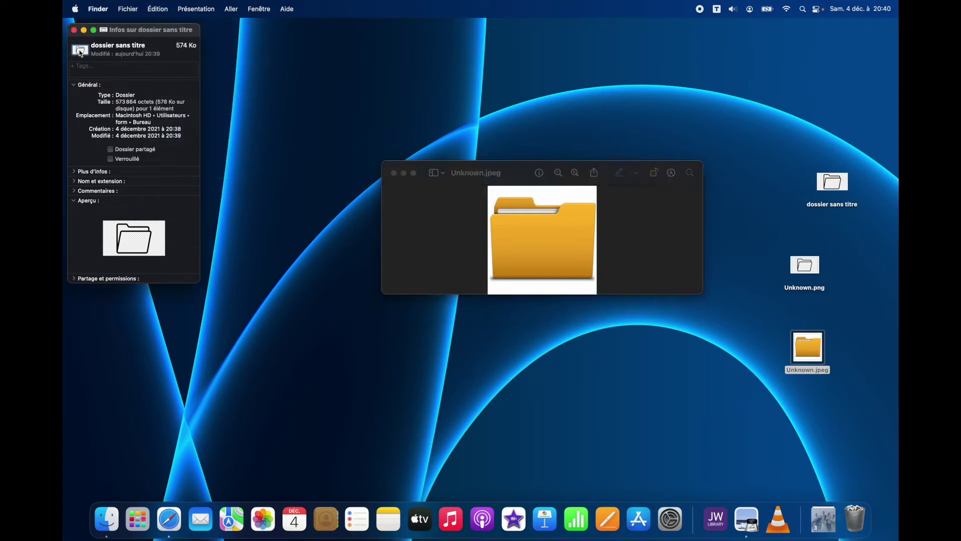
click(165, 10)
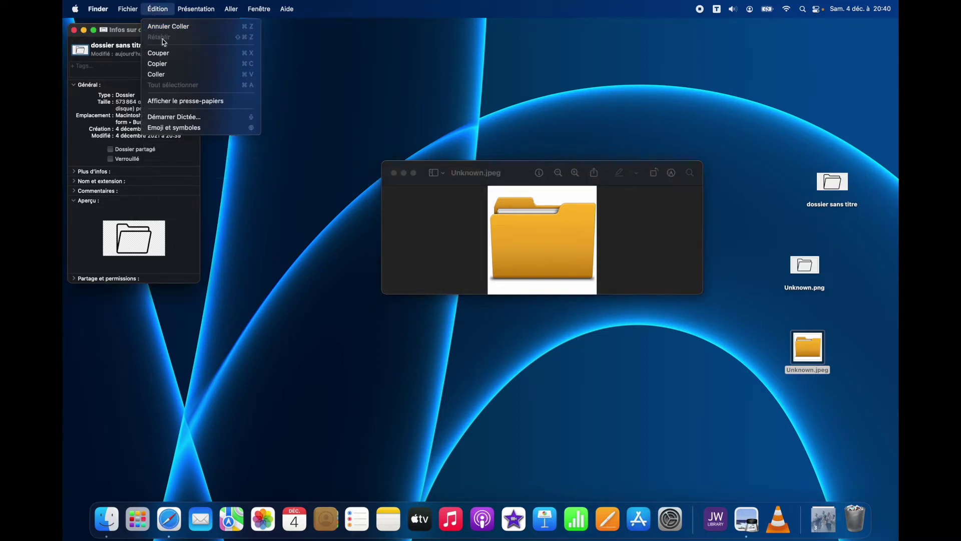
click(166, 73)
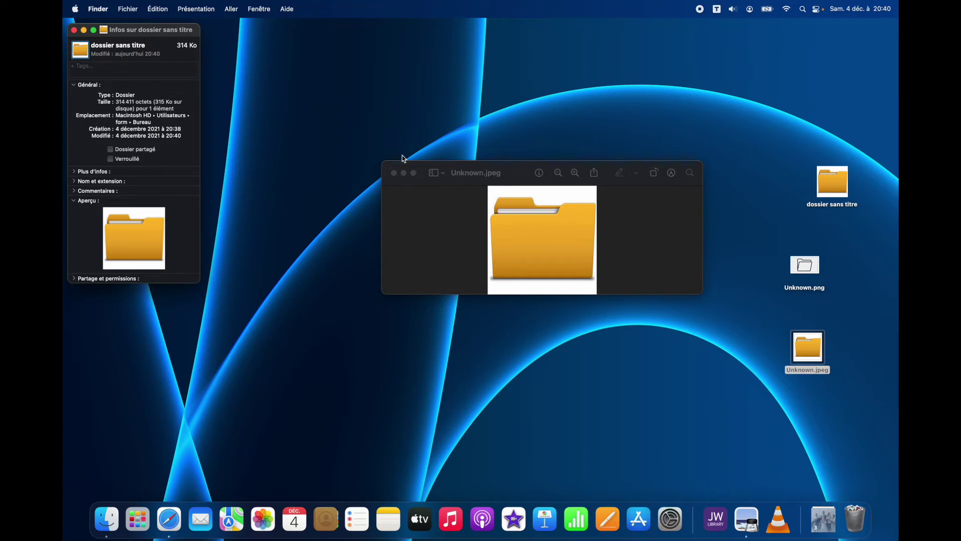
Delete the white background around the orange folder in Unknown.jpeg using Instant Alpha, converting the document to PNG
drag(388, 167, 350, 70)
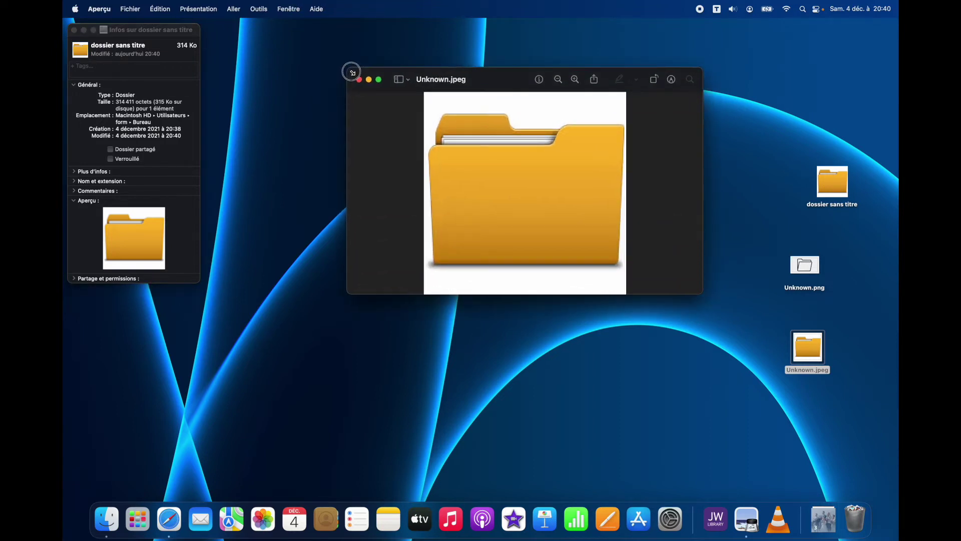
click(672, 93)
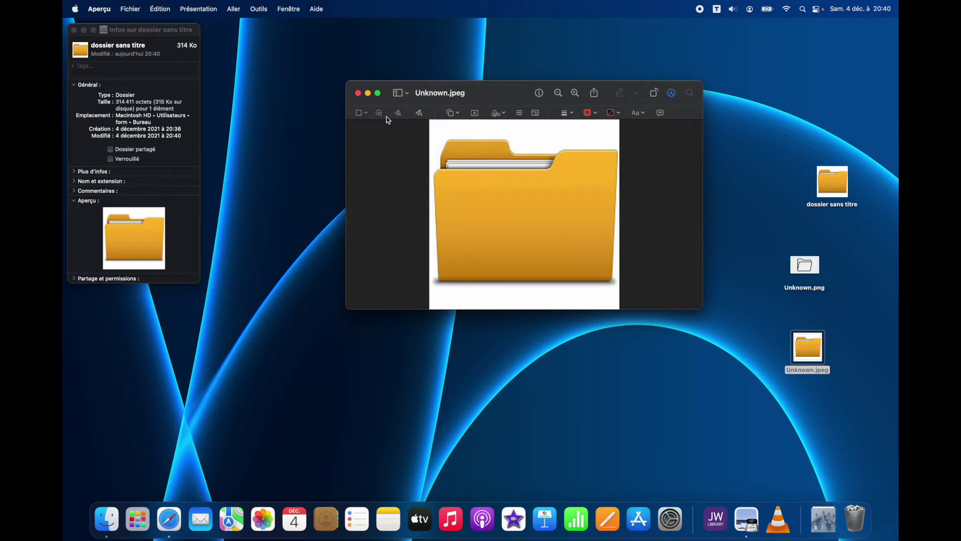
click(360, 113)
click(440, 130)
click(380, 114)
drag(438, 131, 435, 133)
click(160, 9)
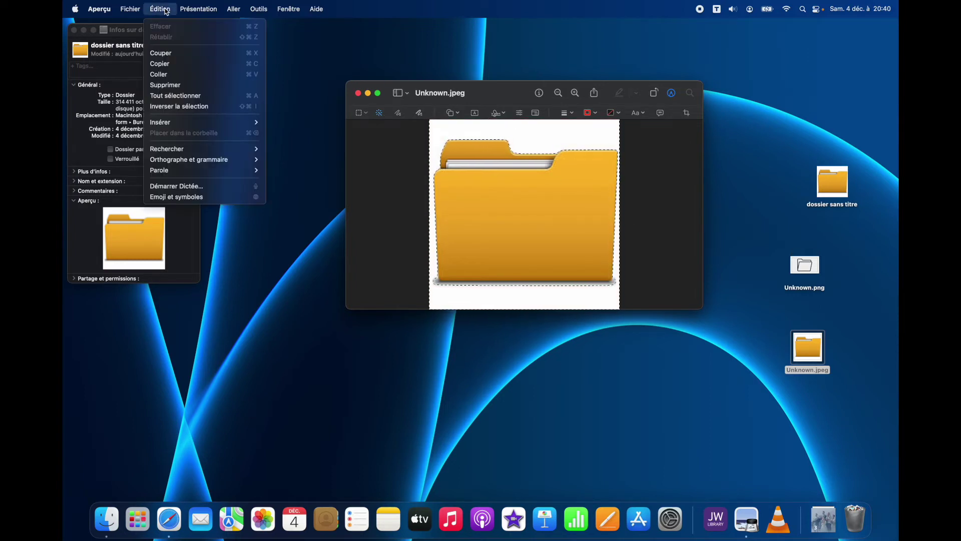
click(190, 85)
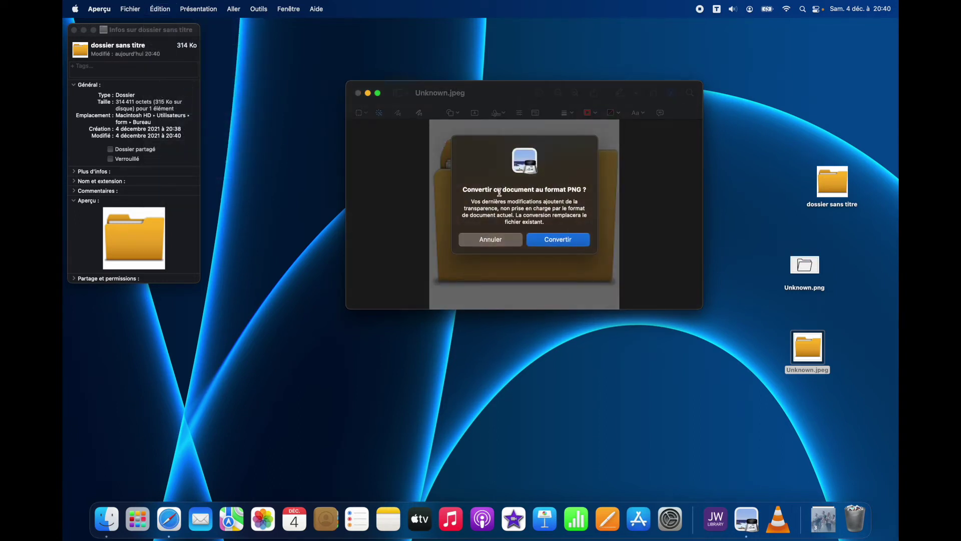
click(574, 241)
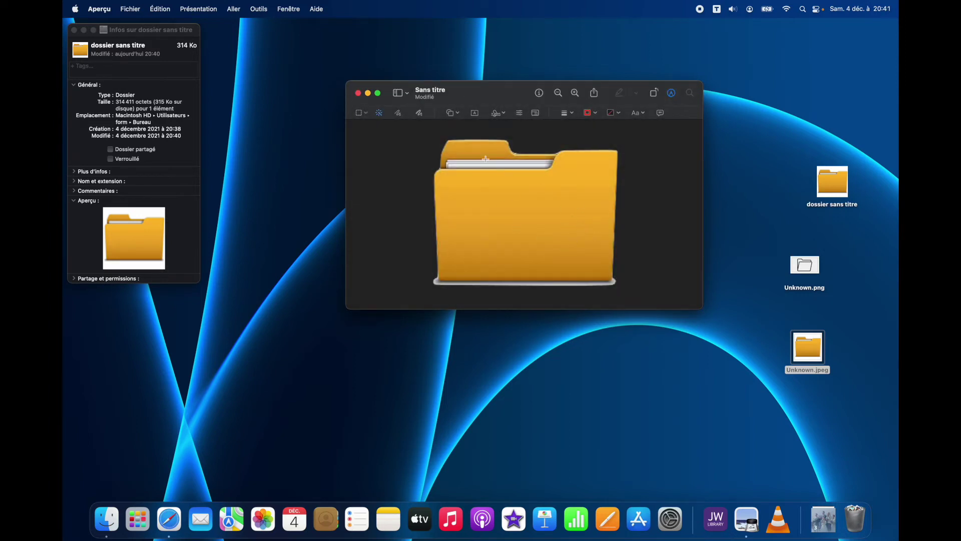
Copy the background-free orange folder image and paste it as the icon of "dossier sans titre"
click(160, 8)
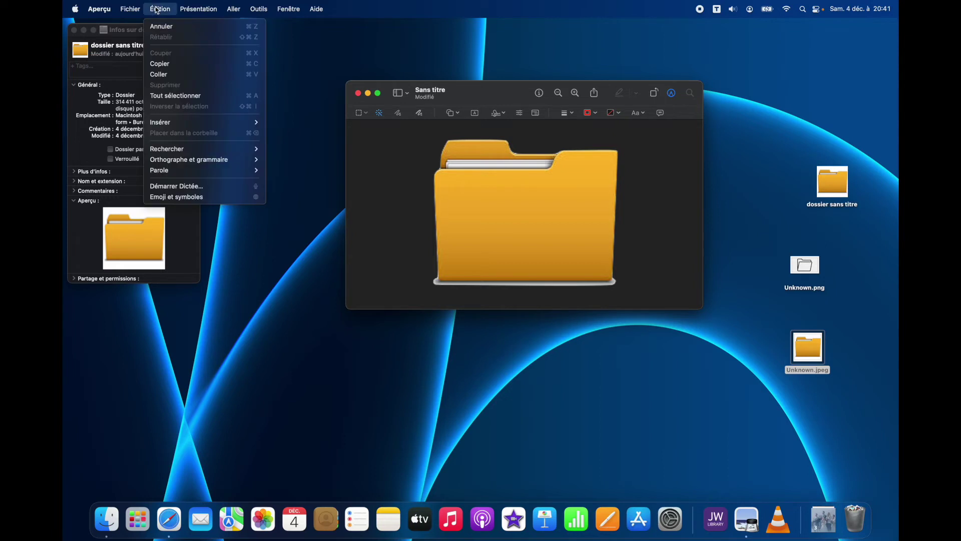
click(192, 64)
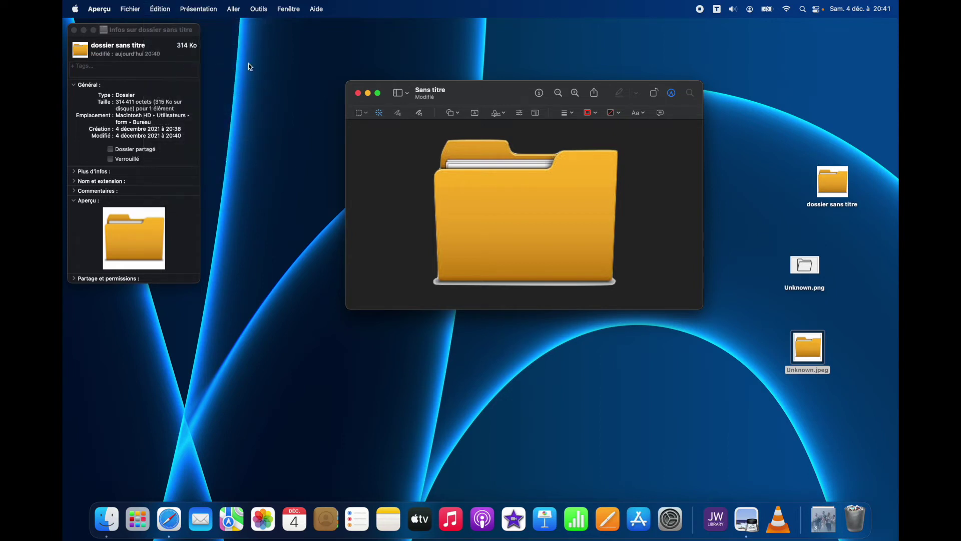
click(80, 51)
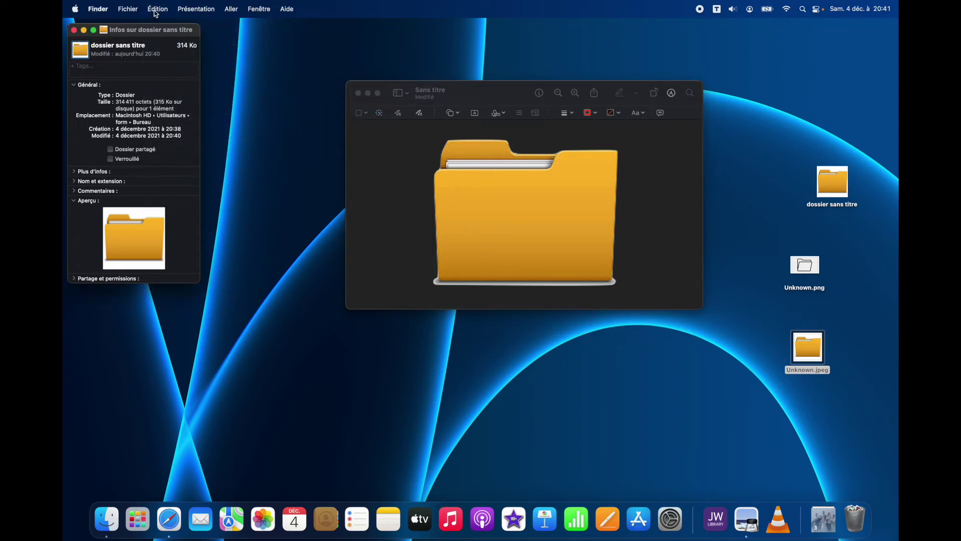
click(128, 9)
click(171, 68)
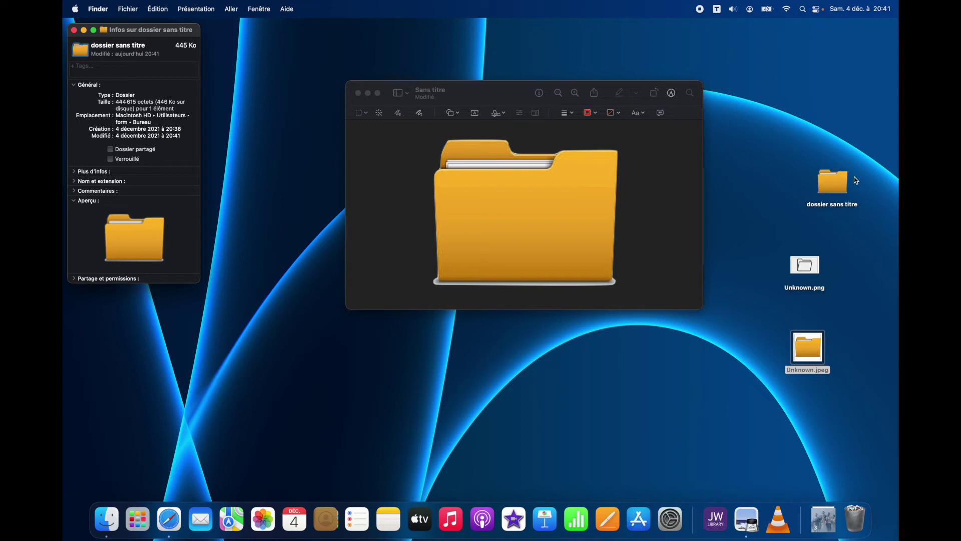
Create a new folder on the desktop and place it just above the orange "dossier sans titre" folder
right_click(809, 119)
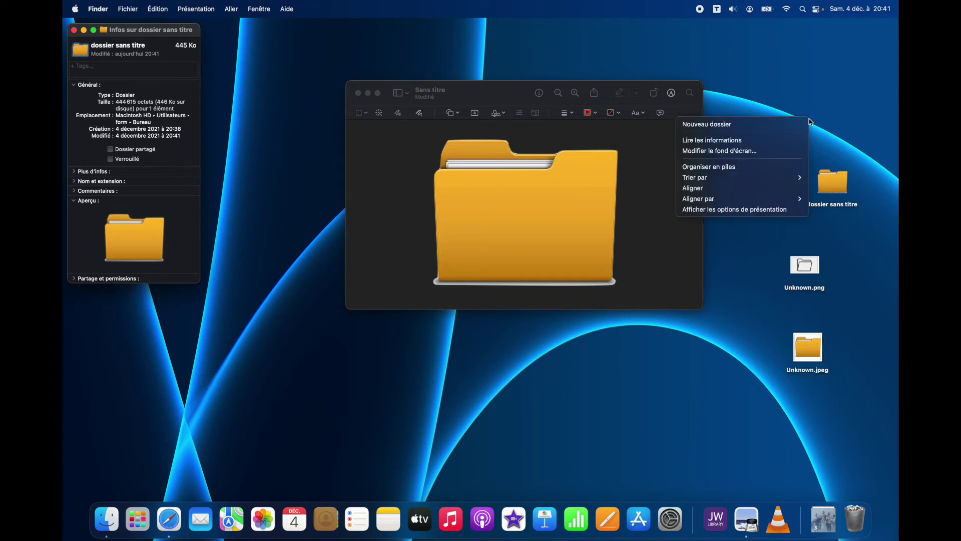
click(748, 130)
drag(816, 120, 830, 130)
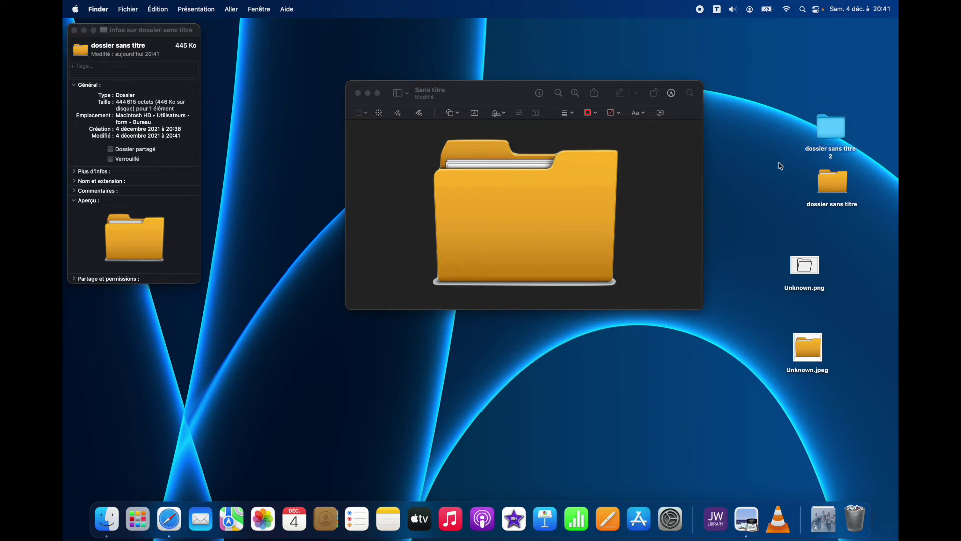
Close the "Sans titre" image document, discarding it without saving, and close the information window of "dossier sans titre"
click(358, 93)
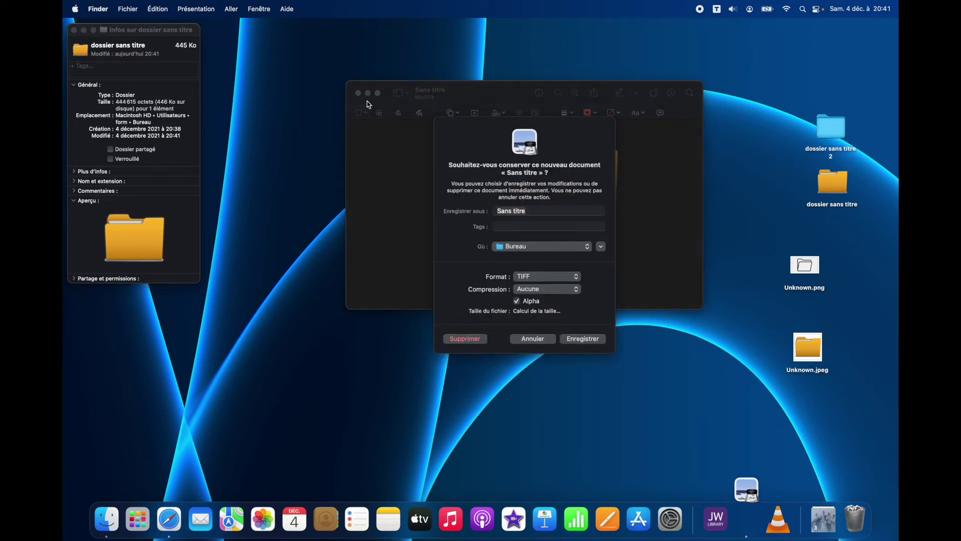
click(485, 340)
click(73, 30)
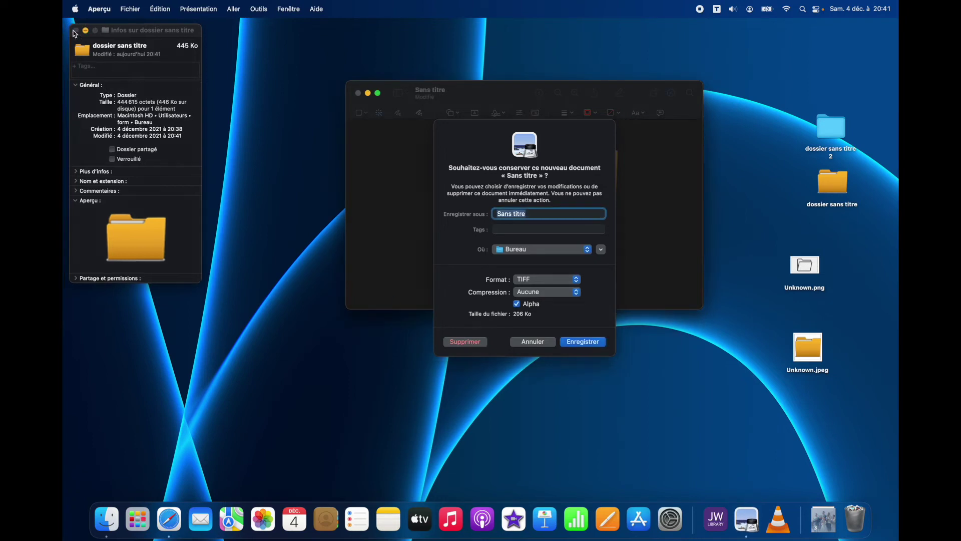
click(472, 341)
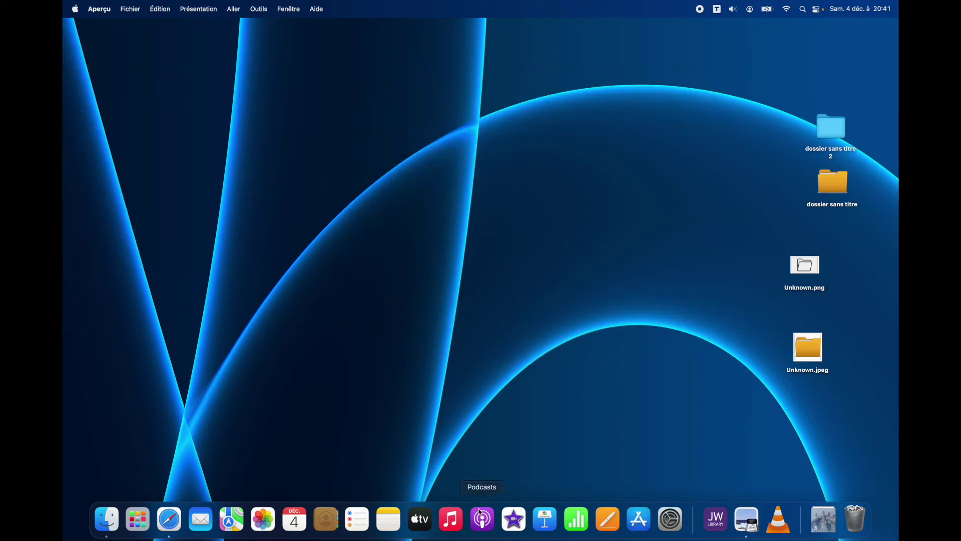
Switch to Safari and search Google Images for "logo clé usb png"
click(169, 519)
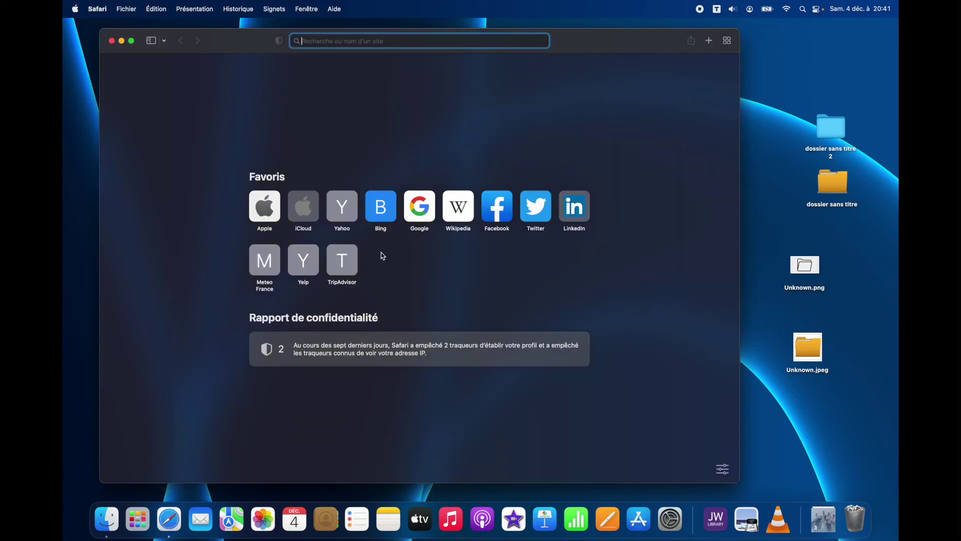
text(lo)
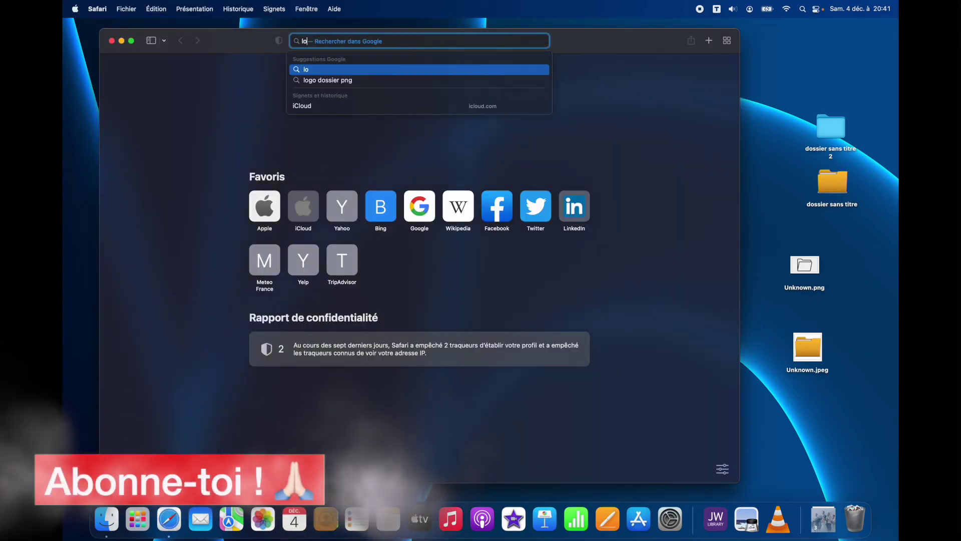
text(go)
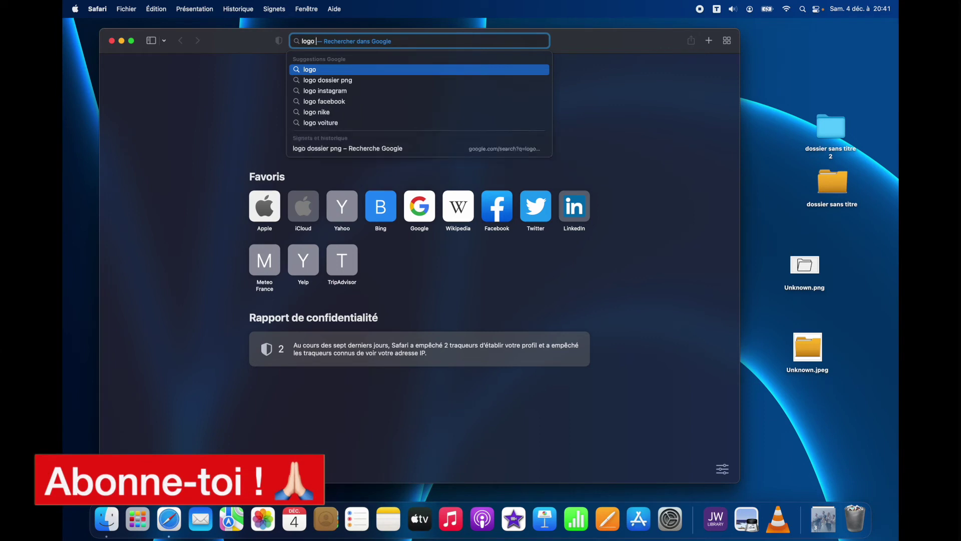
text( c)
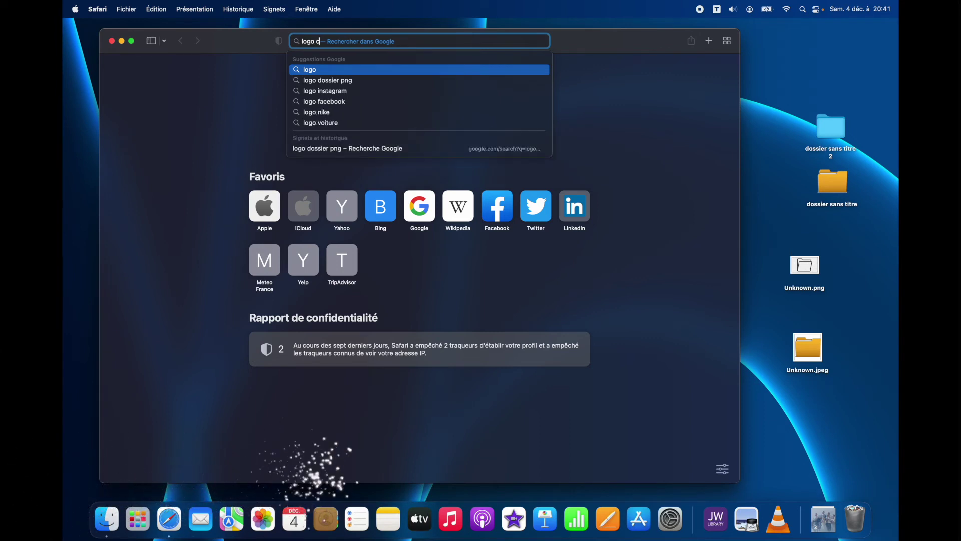
text(lé us)
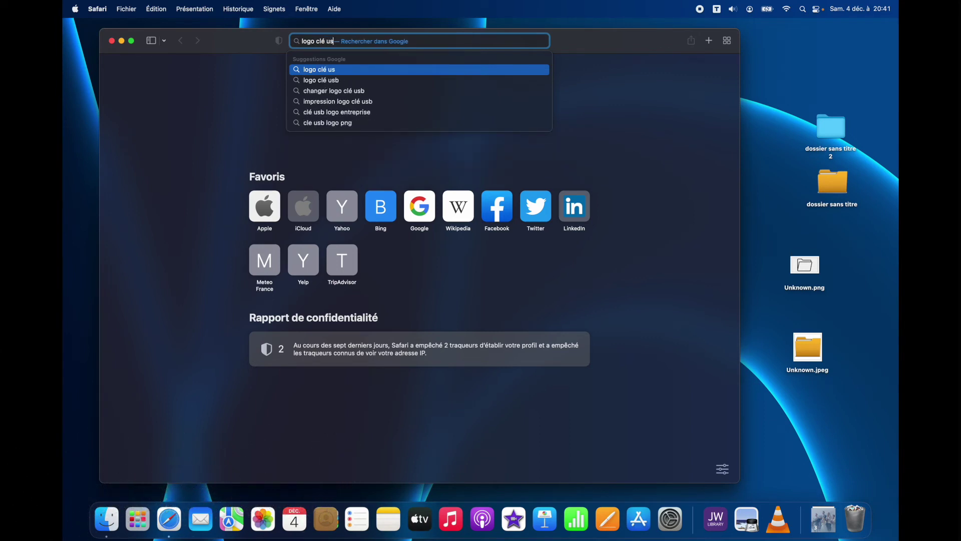
text(b png)
key(Return)
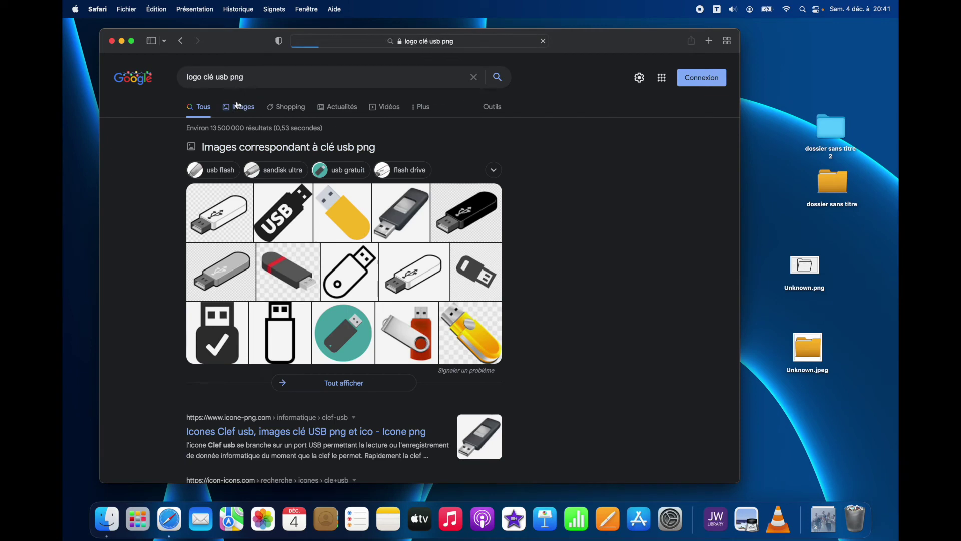
click(238, 105)
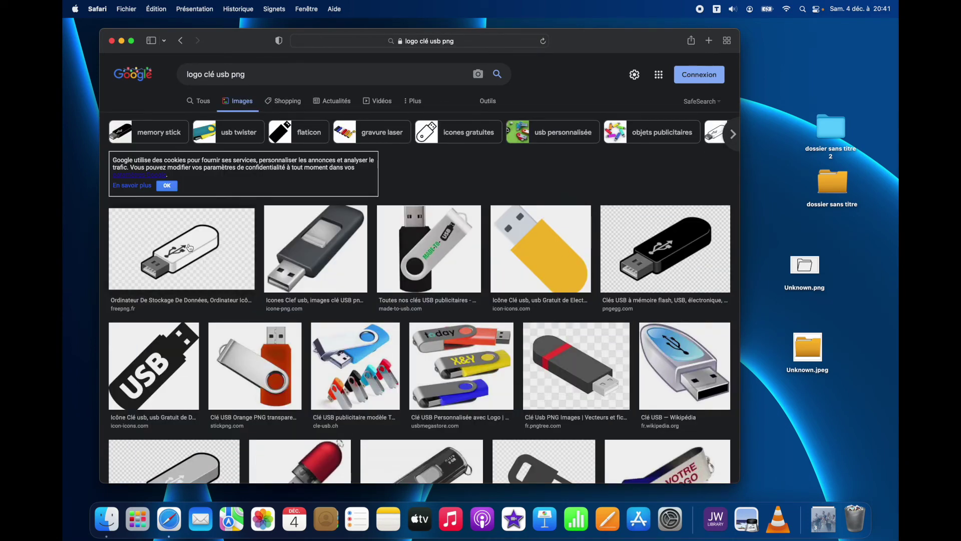
Save the white USB stick picture from freepng.fr to the desktop and close the browser window
scroll(421, 346, down, 5)
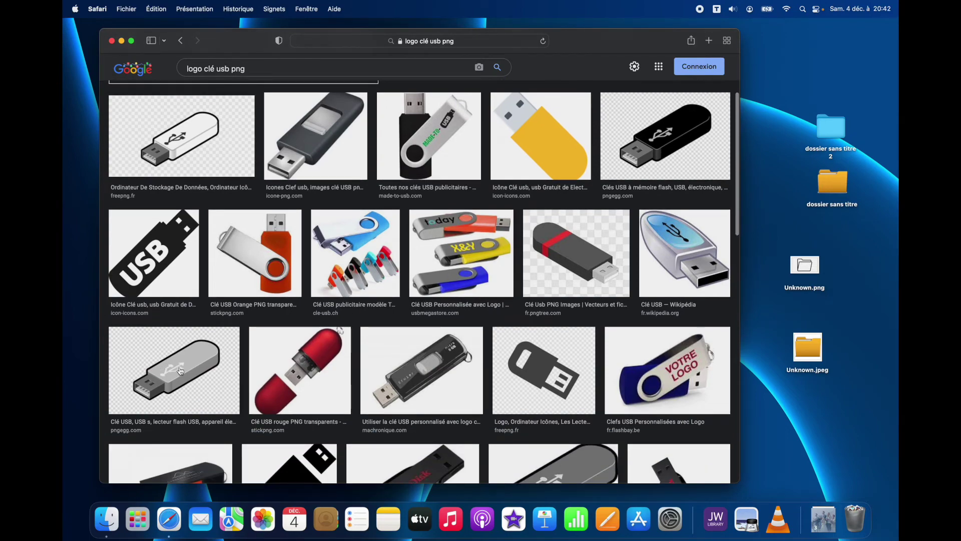
scroll(173, 239, up, 5)
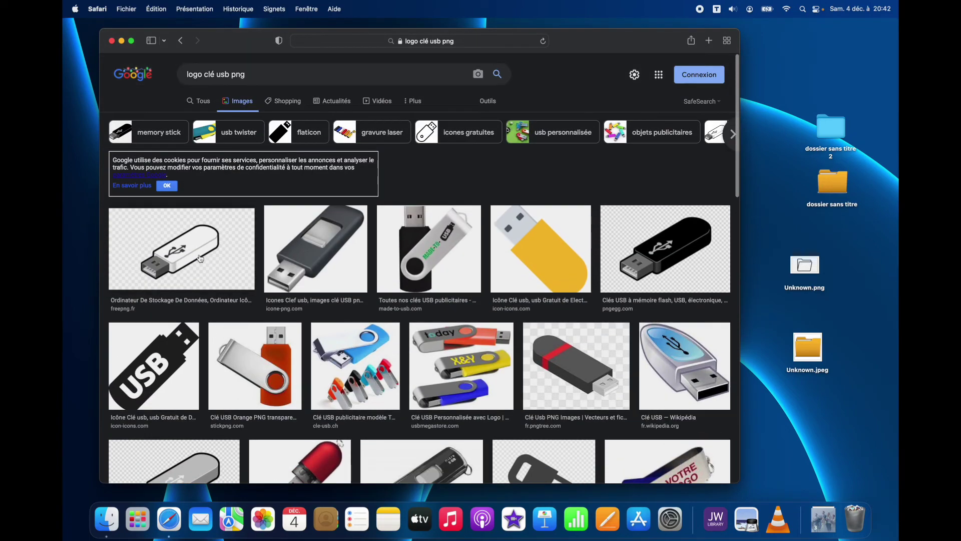
drag(197, 257, 865, 328)
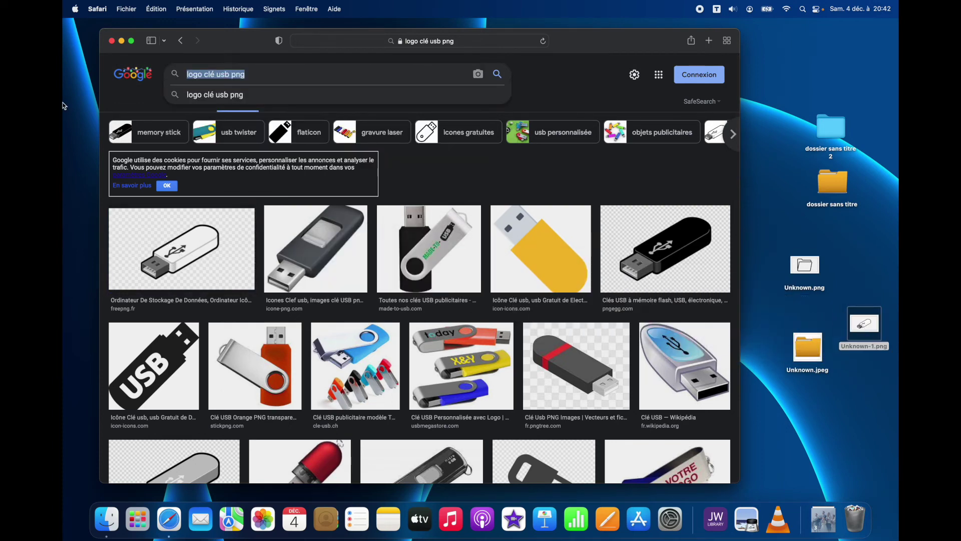
click(113, 42)
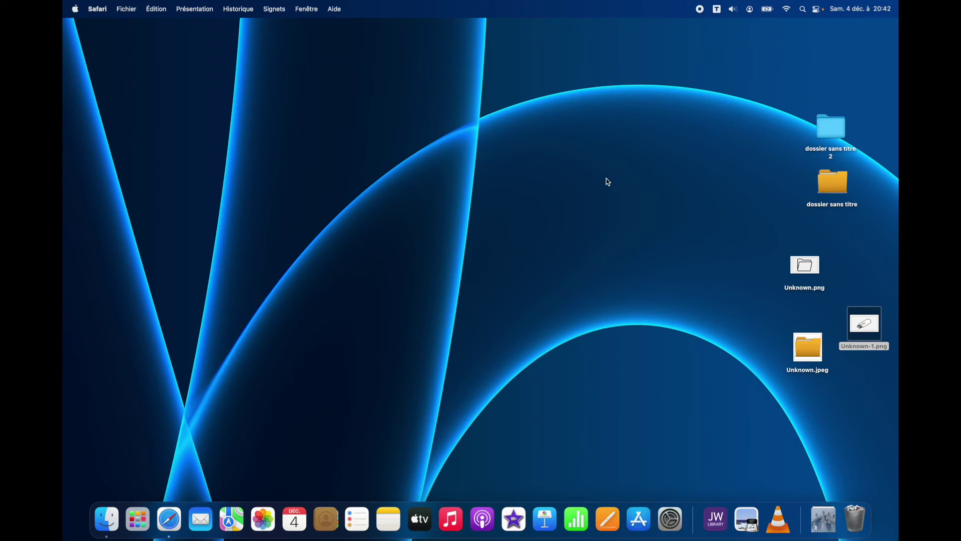
Open Unknown-1.png in Preview in the middle of the desktop and show the information window of "dossier sans titre 2"
double_click(872, 328)
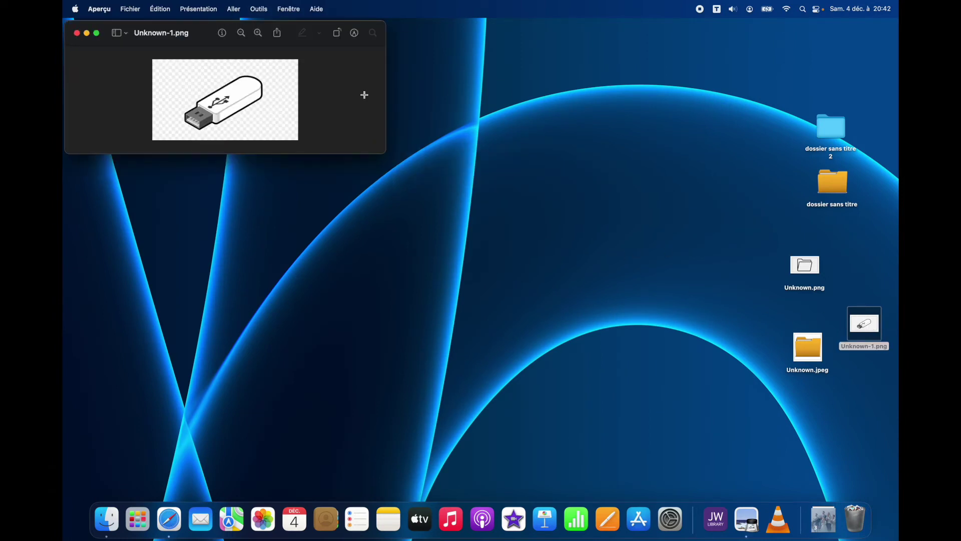
click(240, 57)
drag(240, 57, 537, 241)
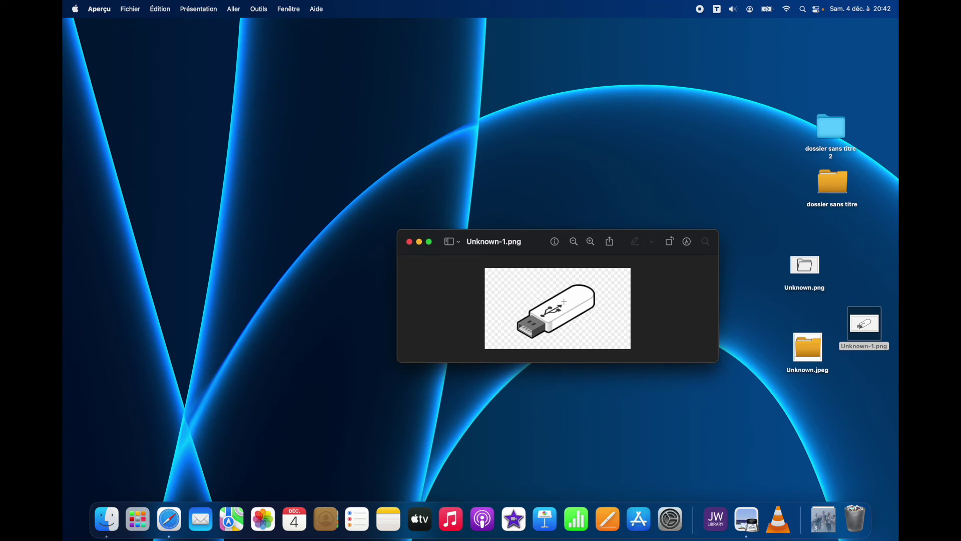
click(837, 133)
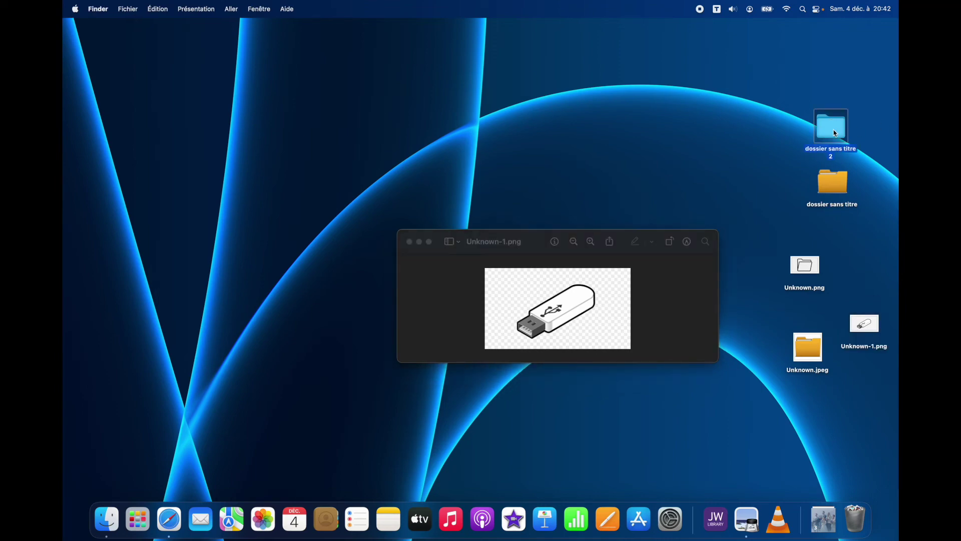
key(super+i)
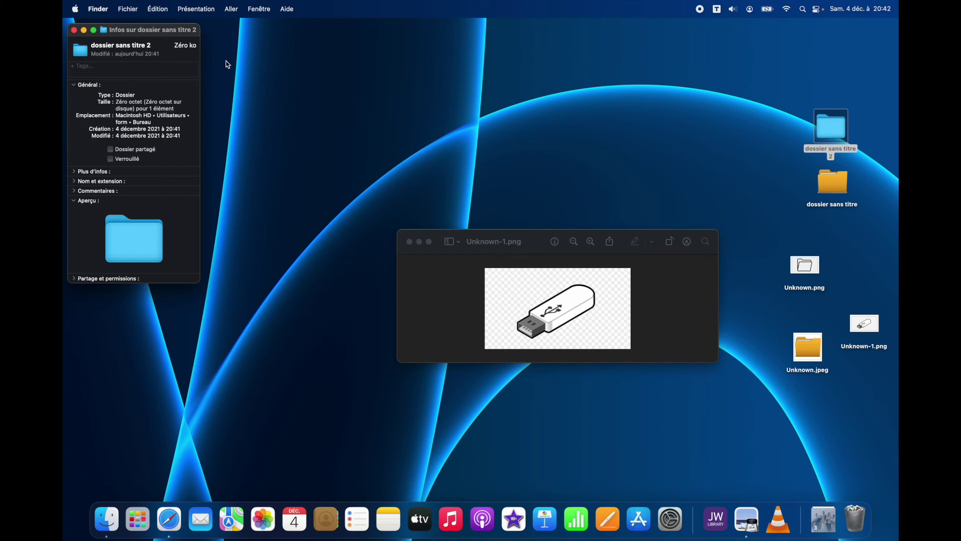
Copy the USB stick image with its checkered background and paste it as the icon of "dossier sans titre 2"
click(521, 280)
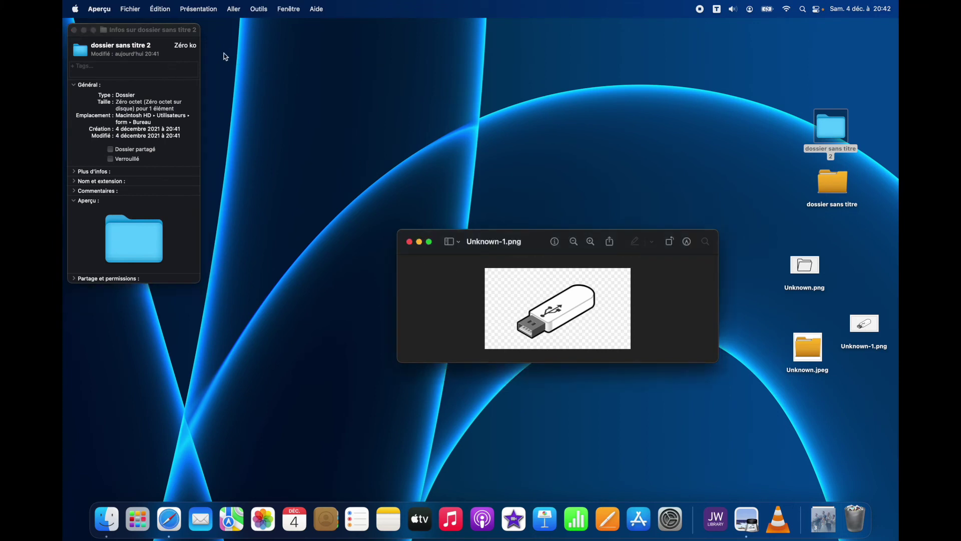
click(158, 8)
click(180, 65)
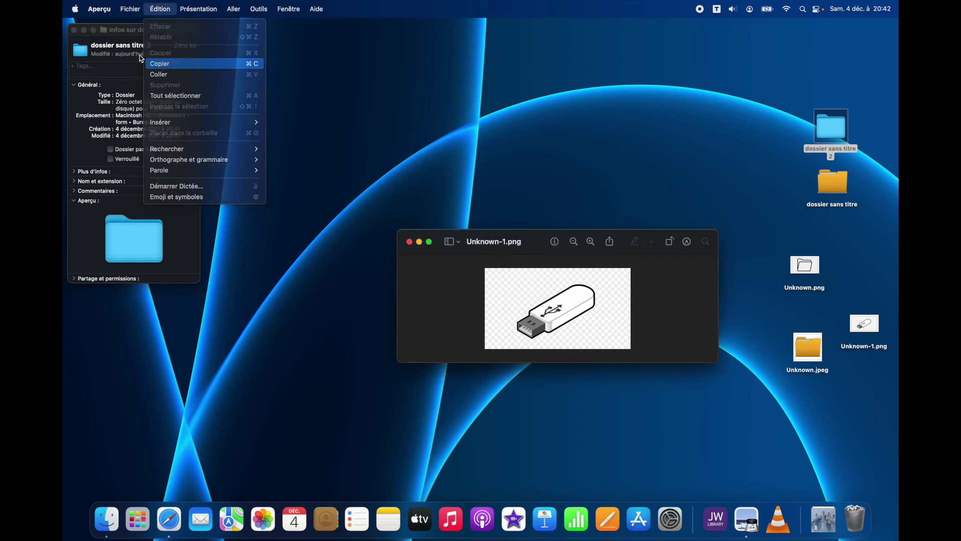
click(82, 51)
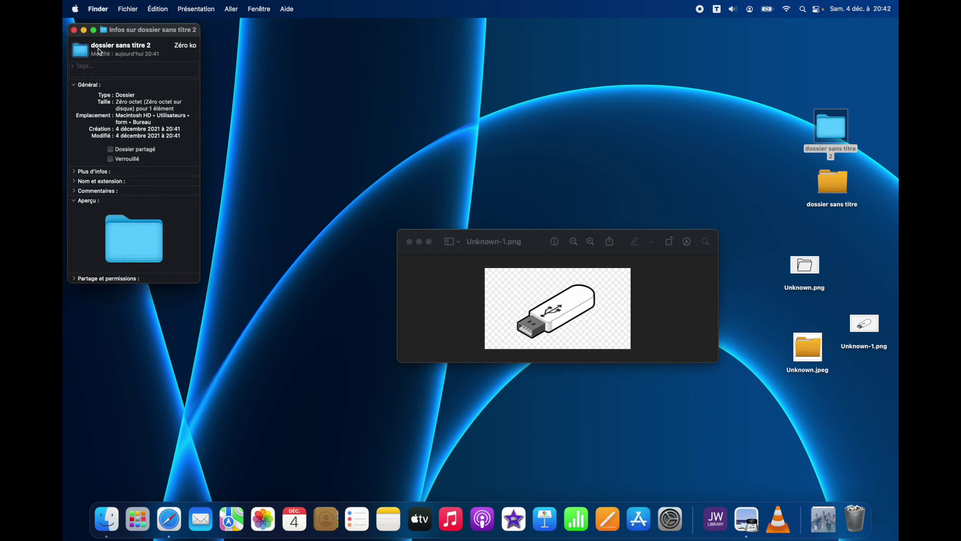
click(161, 9)
click(180, 76)
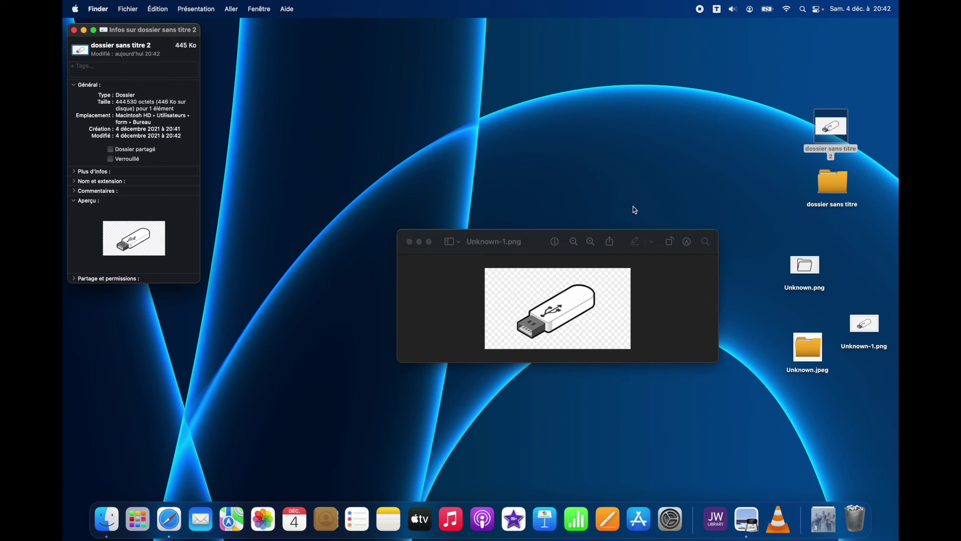
click(801, 116)
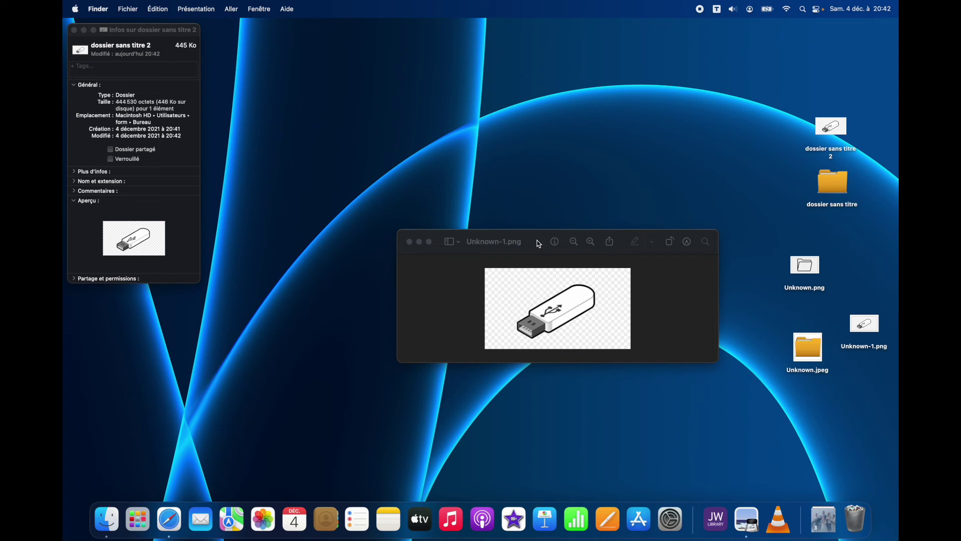
Delete the checkered background around the USB stick in Unknown-1.png using Instant Alpha
drag(536, 243, 511, 199)
click(662, 198)
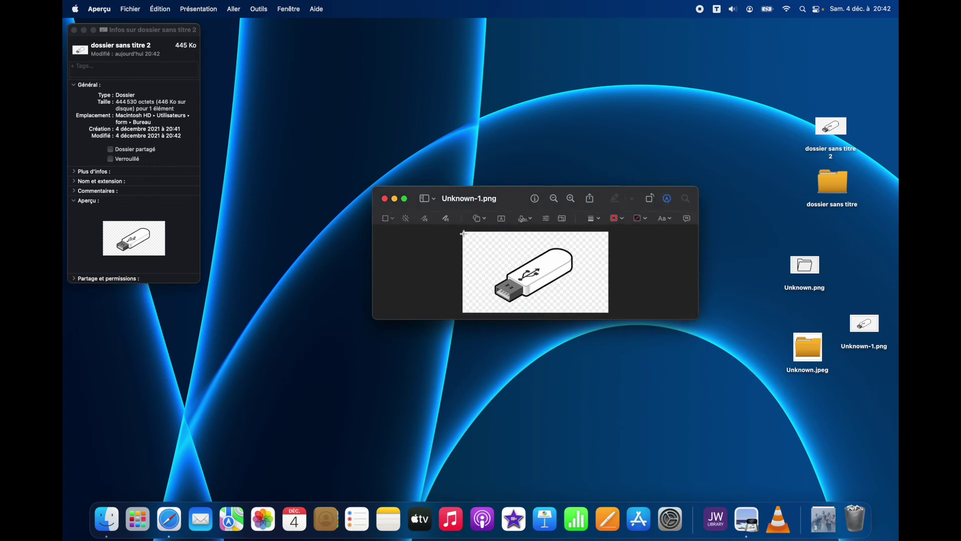
click(405, 218)
drag(485, 250, 481, 256)
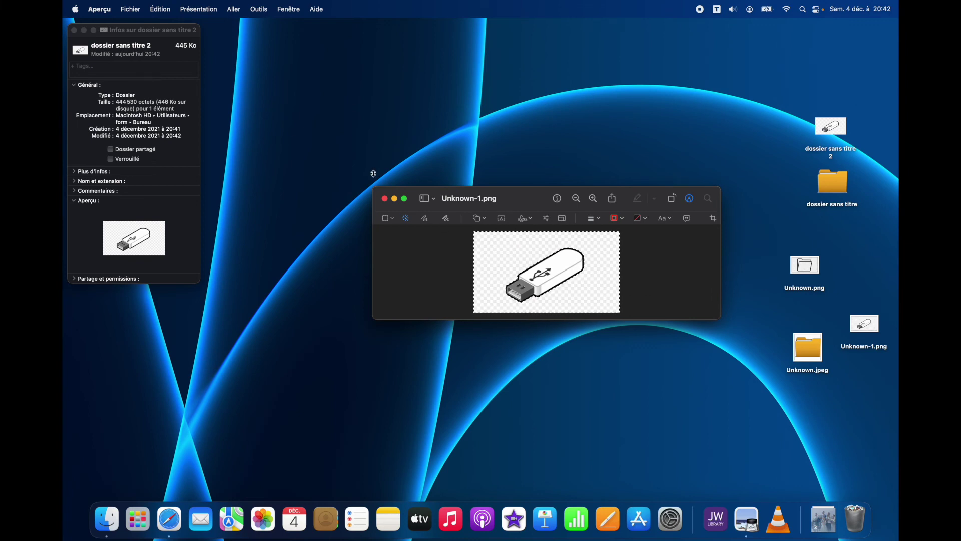
click(160, 9)
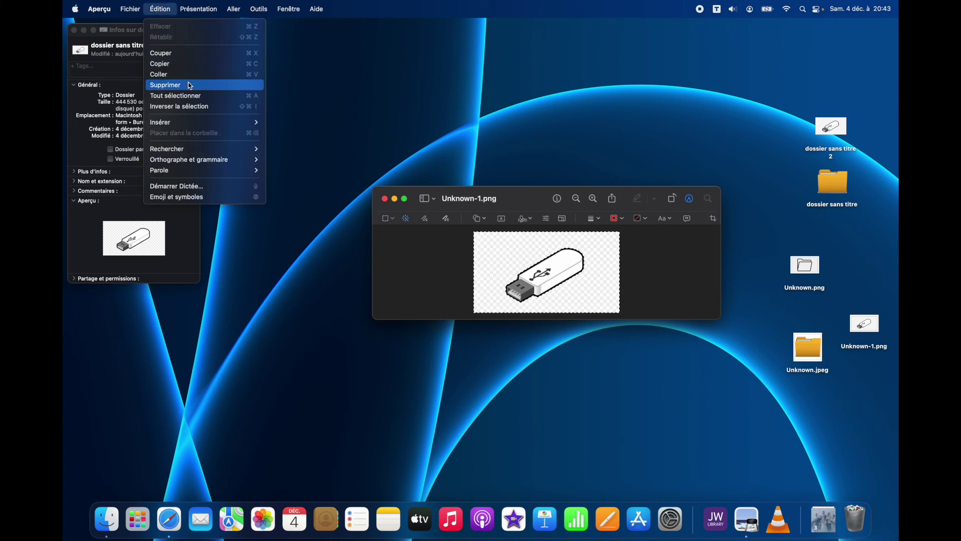
click(190, 85)
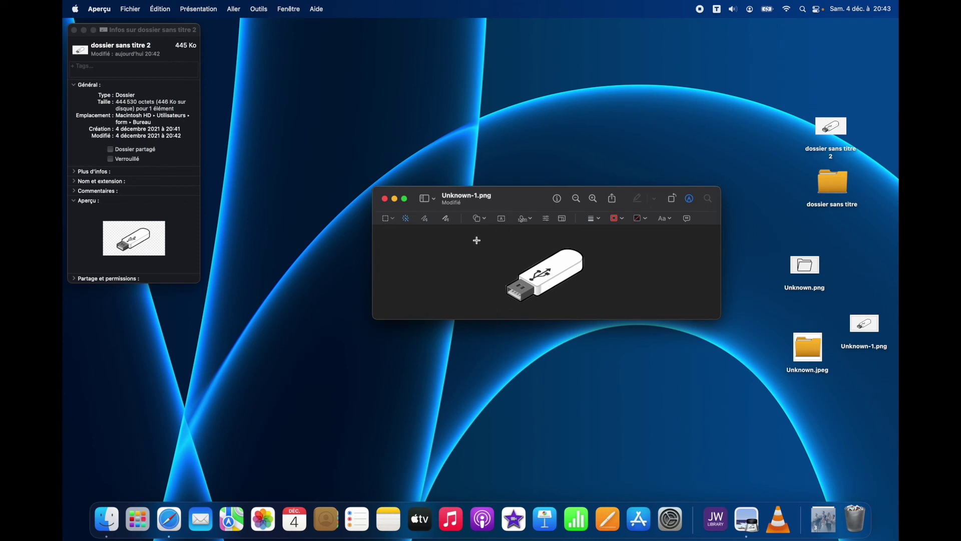
Paste the background-free USB stick image as the icon of "dossier sans titre 2" and move that folder higher on the desktop
click(158, 9)
click(182, 65)
click(86, 50)
click(152, 11)
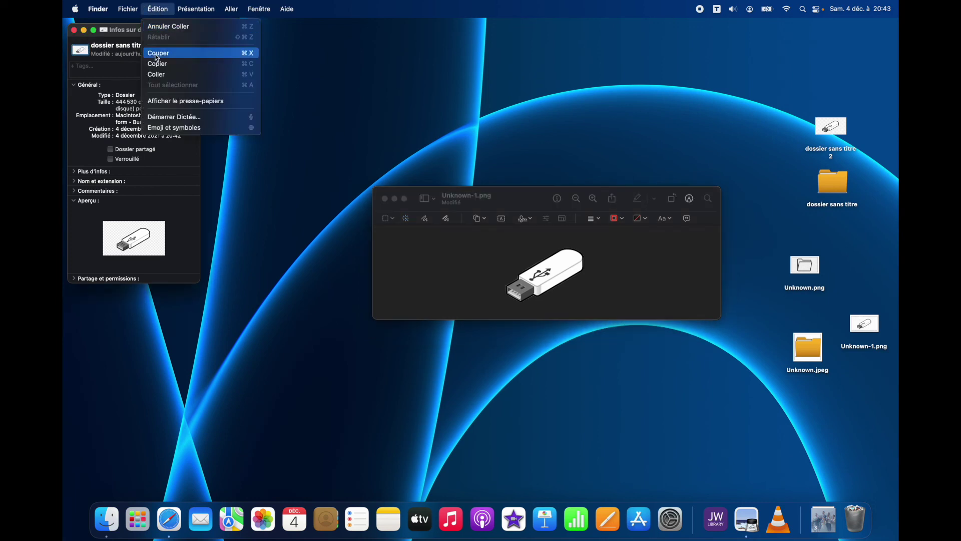
click(160, 74)
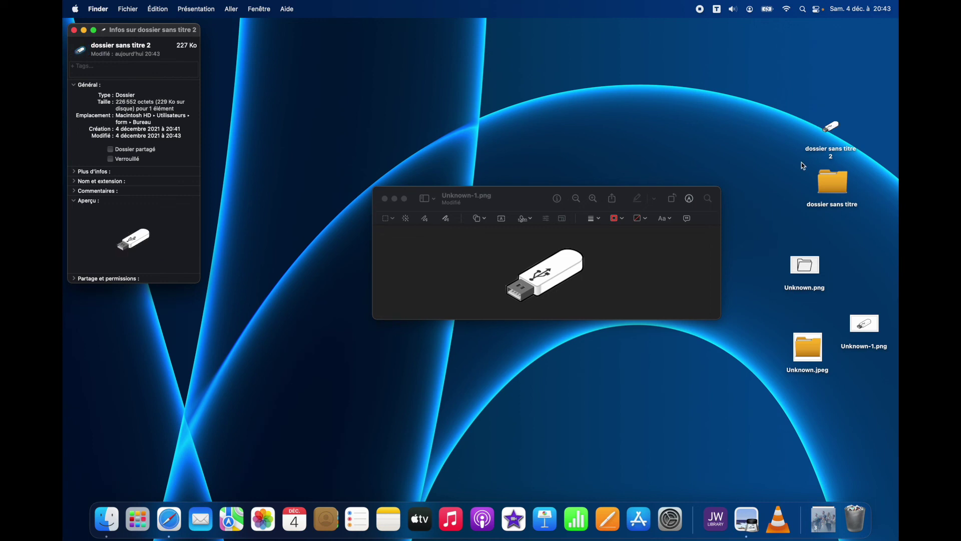
mouse_move(837, 134)
mouse_down()
mouse_move(836, 109)
mouse_move(836, 117)
mouse_up()
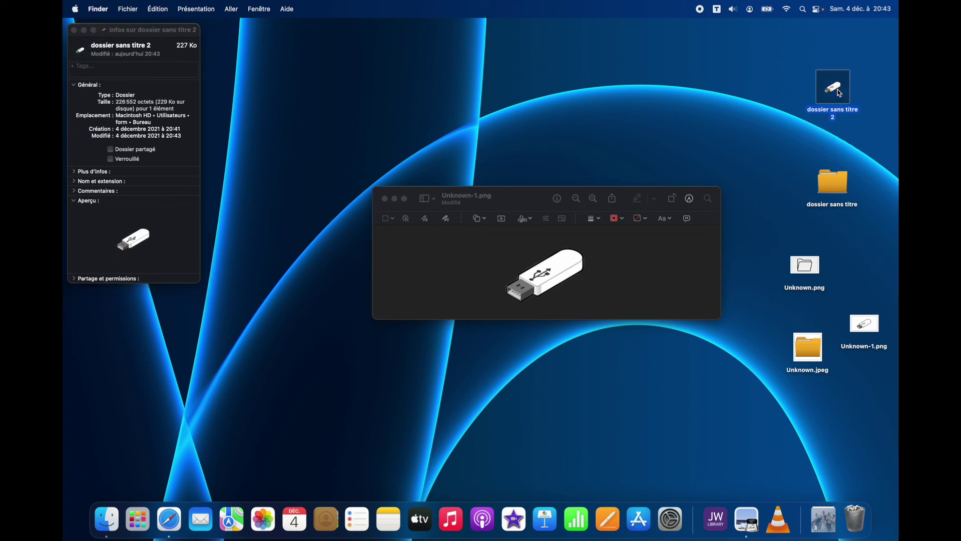
click(782, 109)
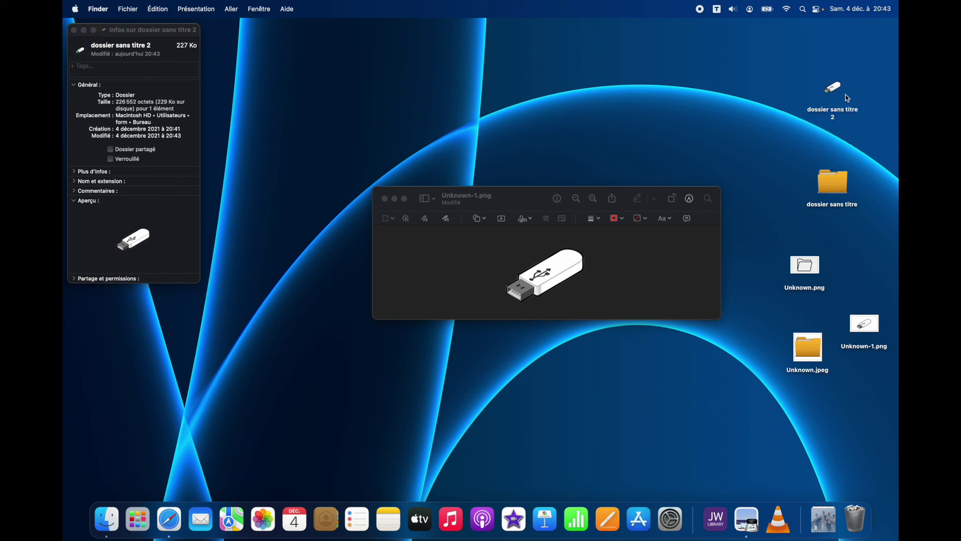